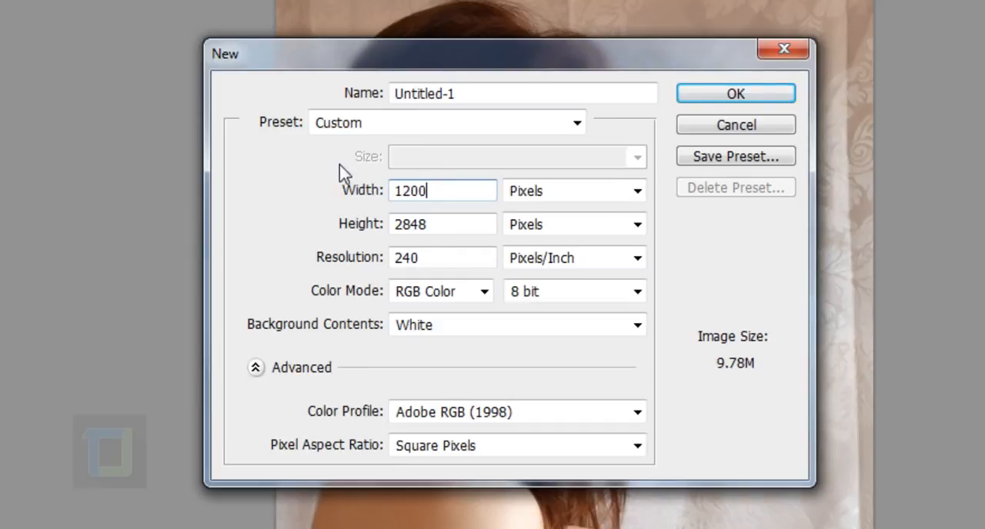
# Create a new white document of 1200 × 1200 pixels at 150 pixels/inch
pyautogui.click(480, 230)
pyautogui.write('1200')
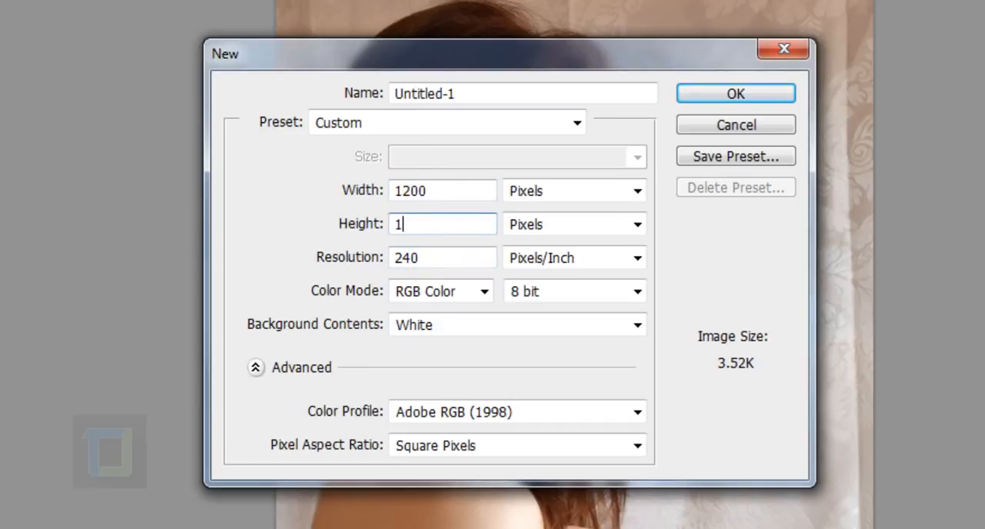
pyautogui.click(446, 263)
pyautogui.write('150')
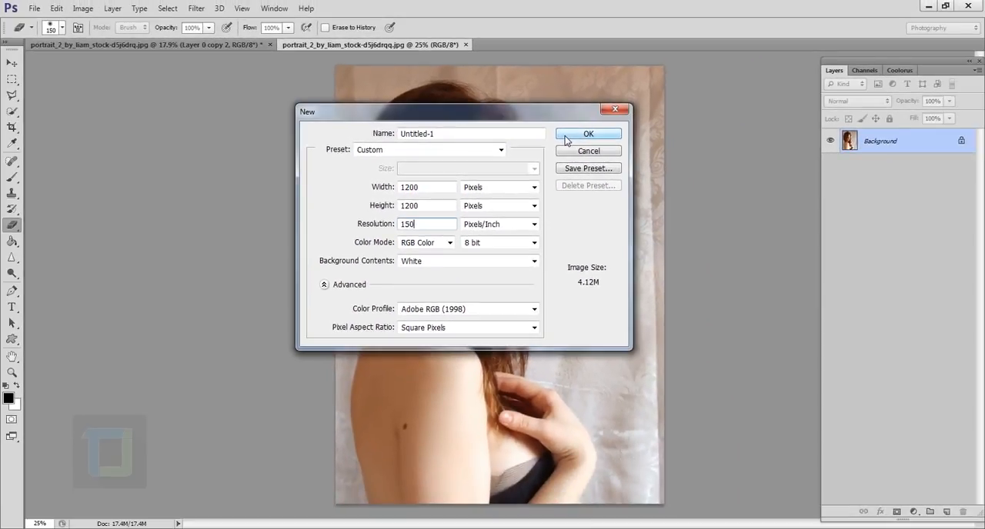
pyautogui.click(566, 136)
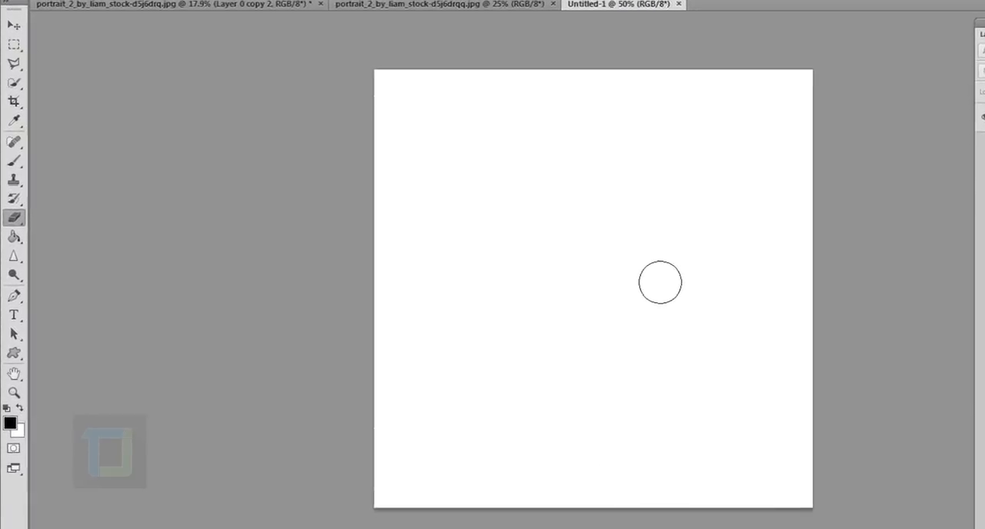
# Paint a curved test stroke diagonally across the white canvas with the 32 px rough-tipped Brush in black
pyautogui.click(14, 155)
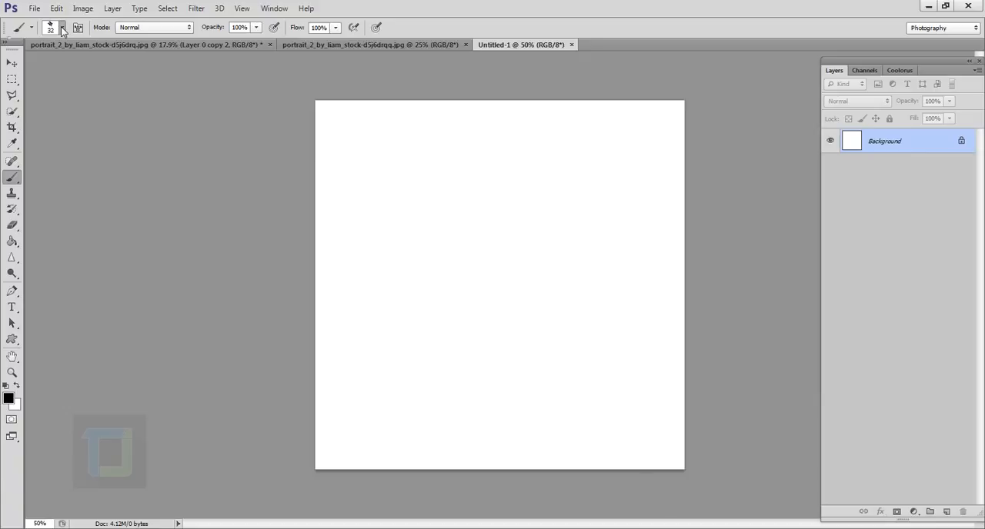
pyautogui.click(62, 30)
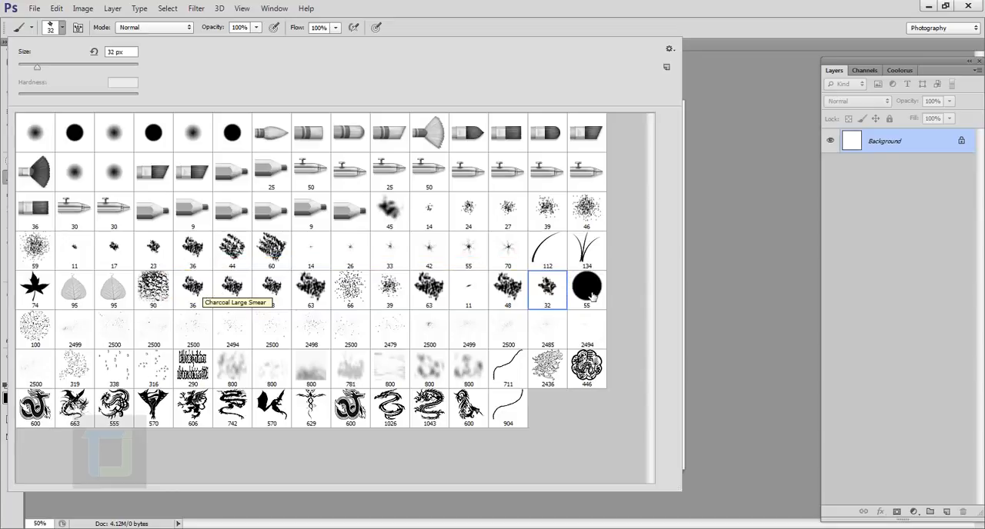
pyautogui.click(929, 151)
pyautogui.moveTo(351, 422)
pyautogui.mouseDown()
pyautogui.moveTo(344, 365)
pyautogui.moveTo(390, 307)
pyautogui.moveTo(579, 240)
pyautogui.moveTo(601, 166)
pyautogui.mouseUp()
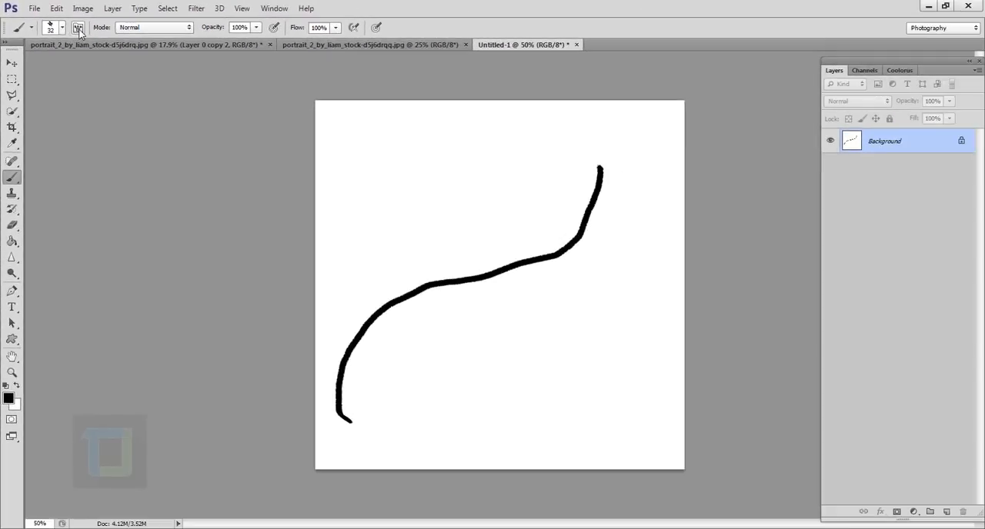
# Set the brush tip's spacing to 20%
pyautogui.click(145, 52)
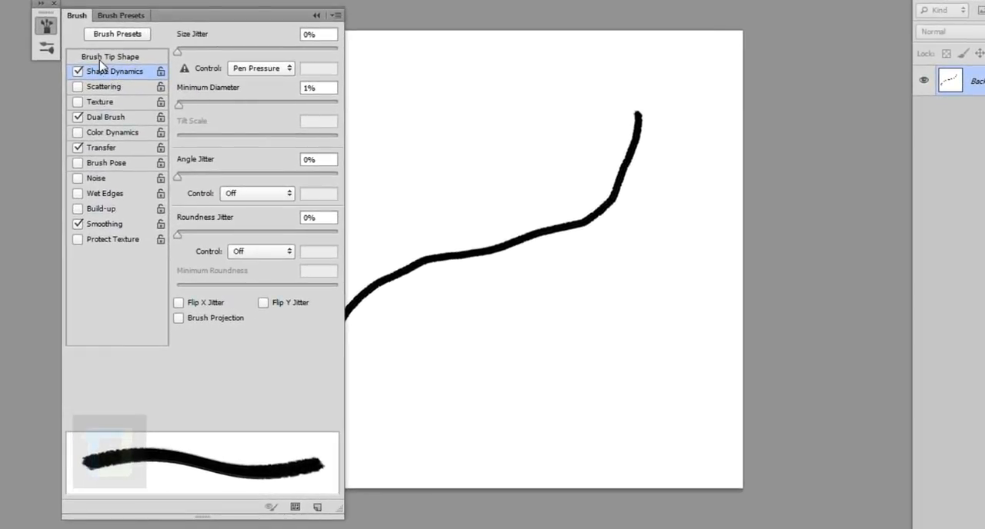
pyautogui.click(101, 59)
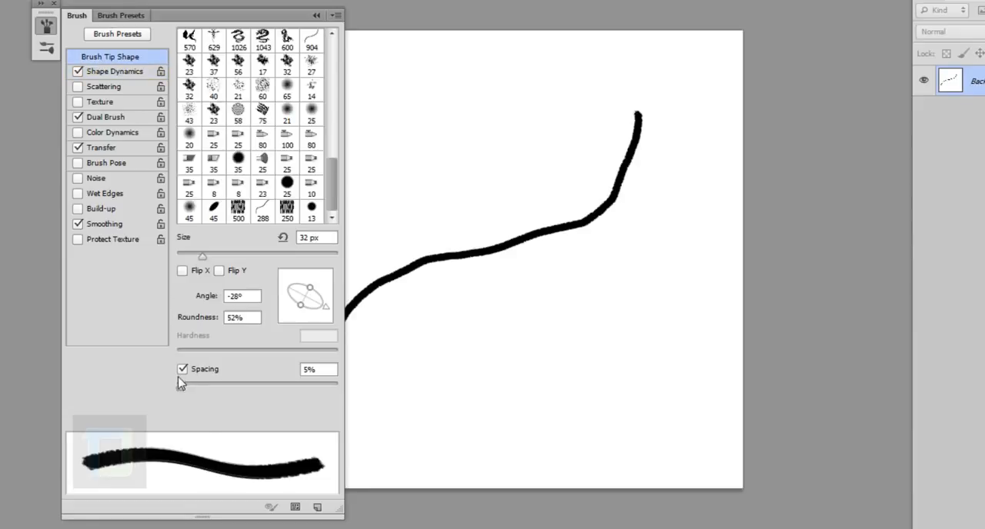
pyautogui.moveTo(182, 387); pyautogui.dragTo(195, 392)
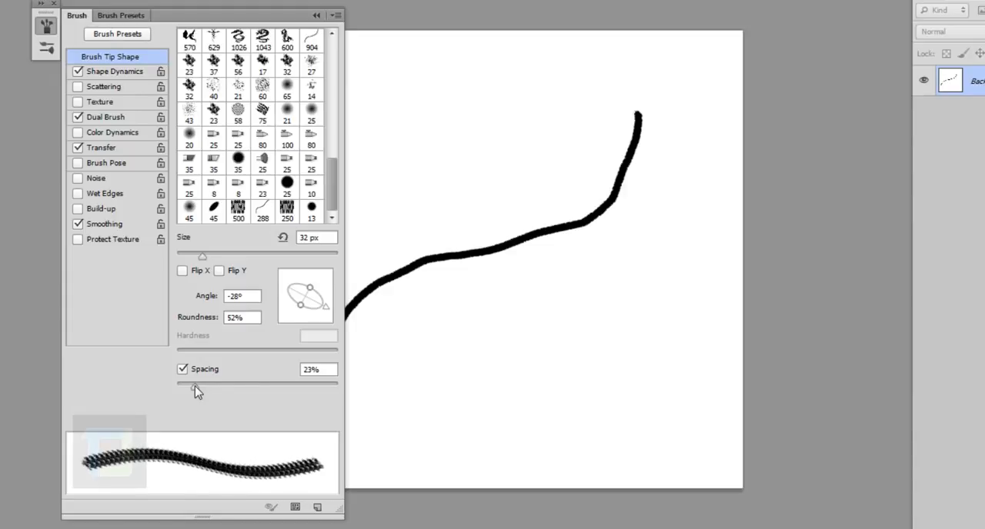
pyautogui.moveTo(195, 392); pyautogui.dragTo(192, 391)
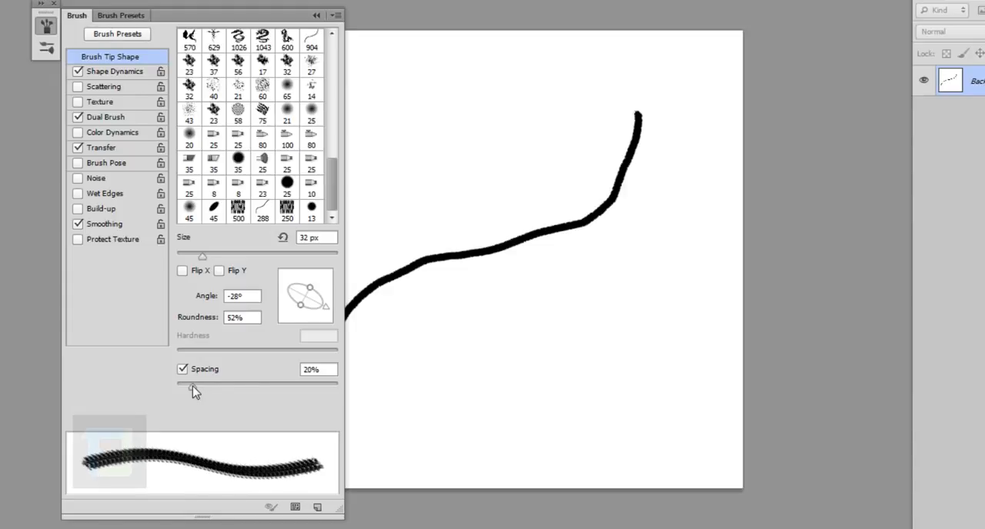
# Set both the angle jitter and the size jitter of the brush's Shape Dynamics to 100%
pyautogui.click(101, 73)
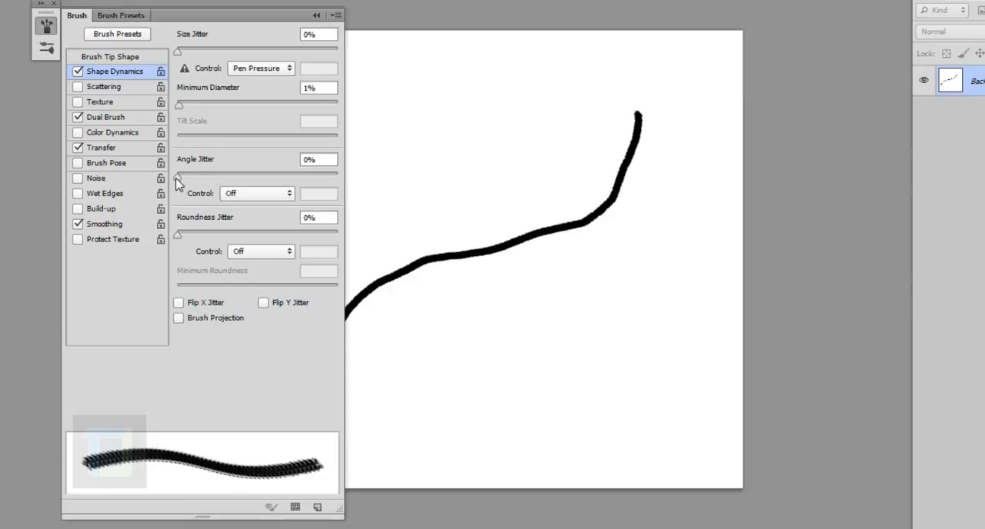
pyautogui.moveTo(176, 178); pyautogui.dragTo(383, 187)
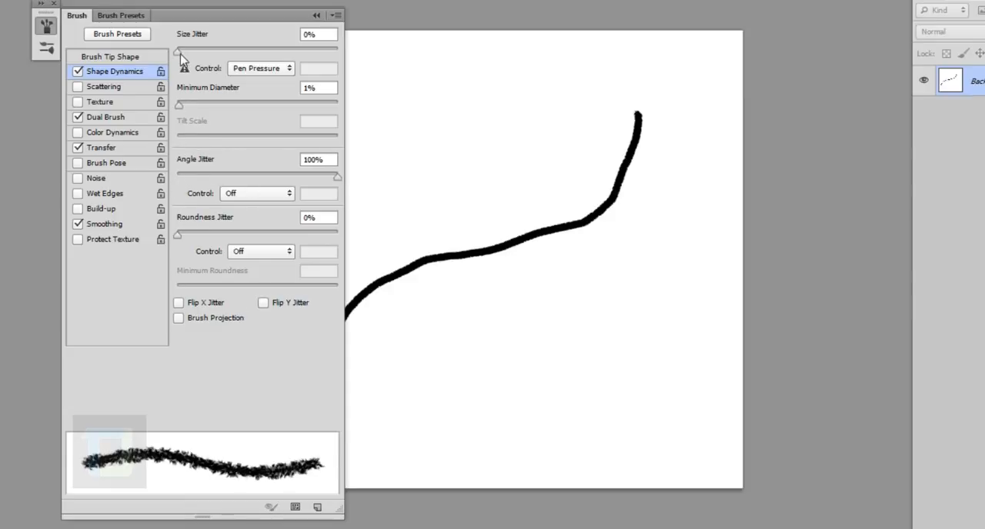
pyautogui.moveTo(179, 51); pyautogui.dragTo(350, 56)
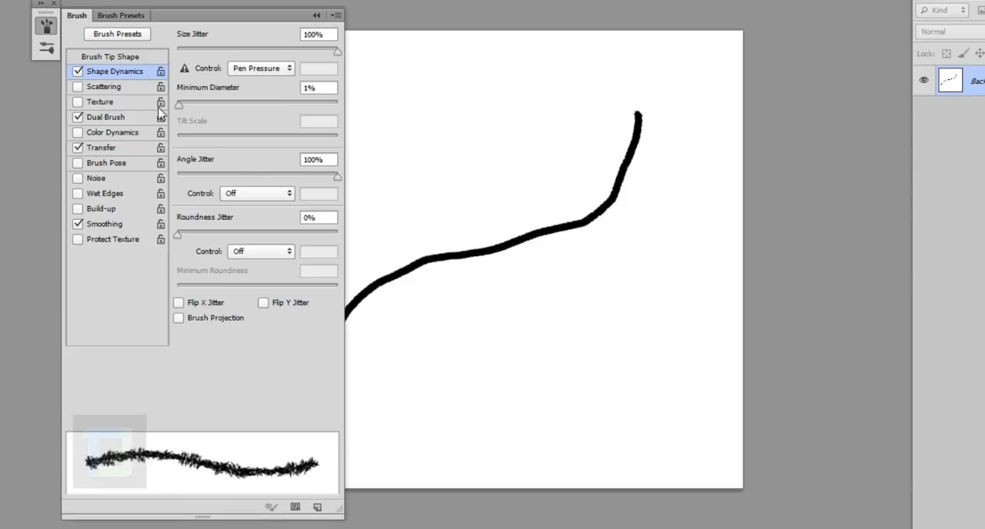
pyautogui.click(315, 15)
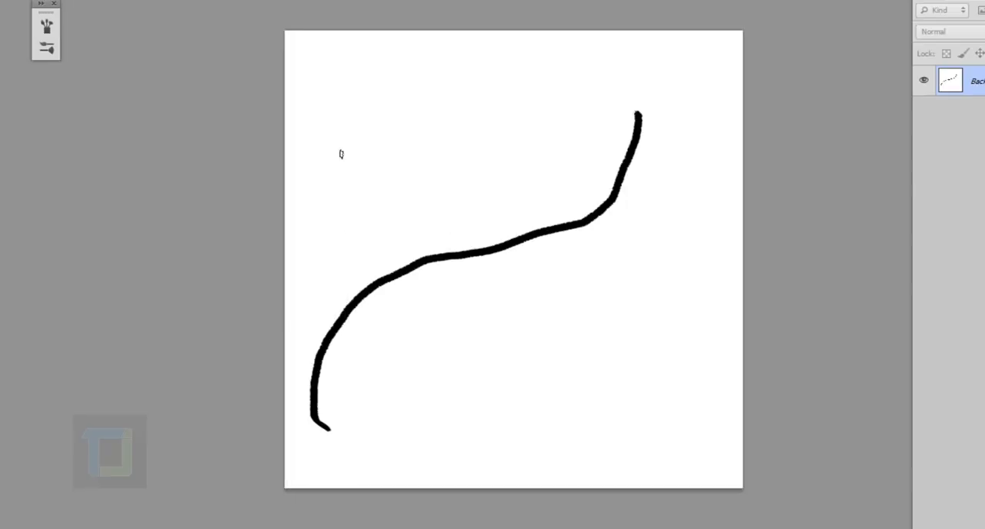
# Paint a test stroke above the first one, compare their edges up close, and undo both strokes
pyautogui.moveTo(317, 297)
pyautogui.mouseDown()
pyautogui.moveTo(338, 207)
pyautogui.moveTo(581, 97)
pyautogui.moveTo(600, 51)
pyautogui.mouseUp()
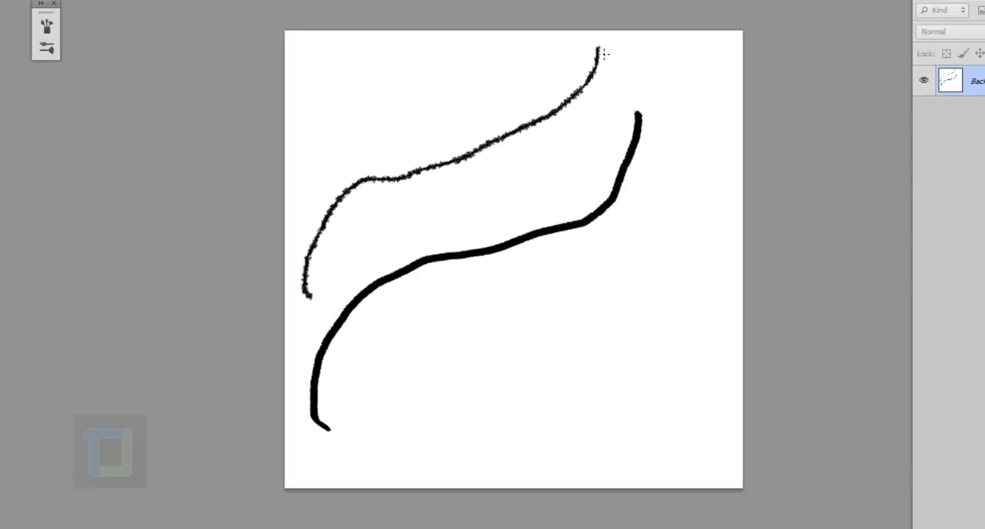
pyautogui.scroll(2, 444, 124)
pyautogui.scroll(1, 467, 192)
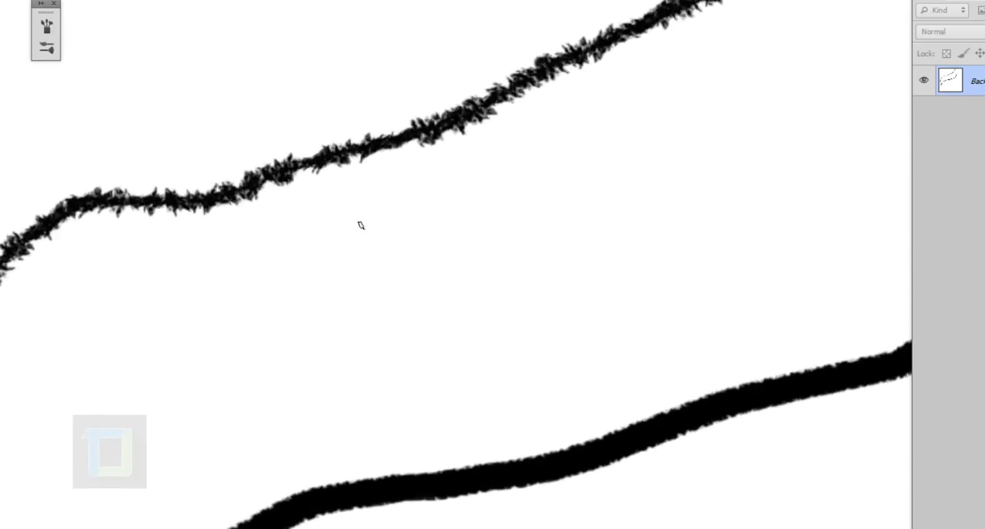
pyautogui.scroll(-4, 360, 225)
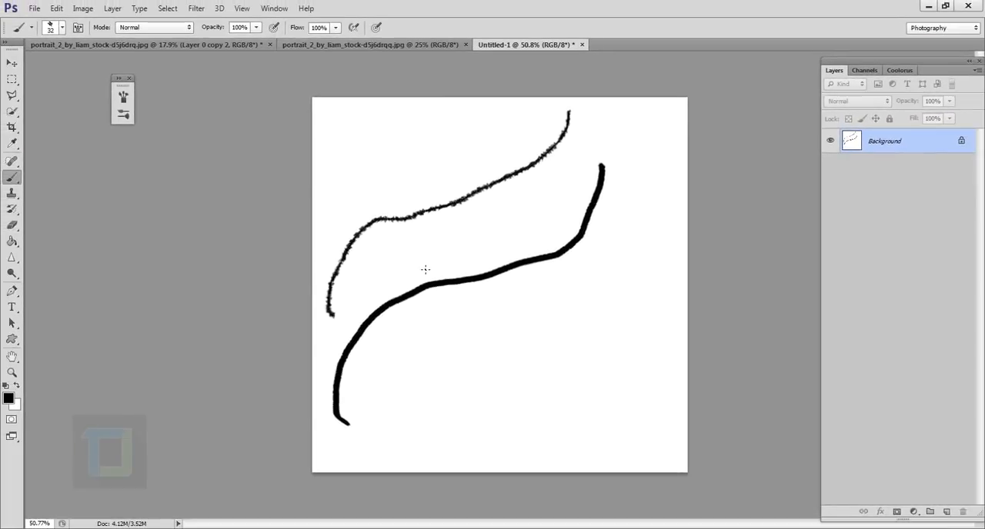
pyautogui.hotkey('ctrl', 'alt', 'z')
pyautogui.hotkey('ctrl', 'alt', 'z')
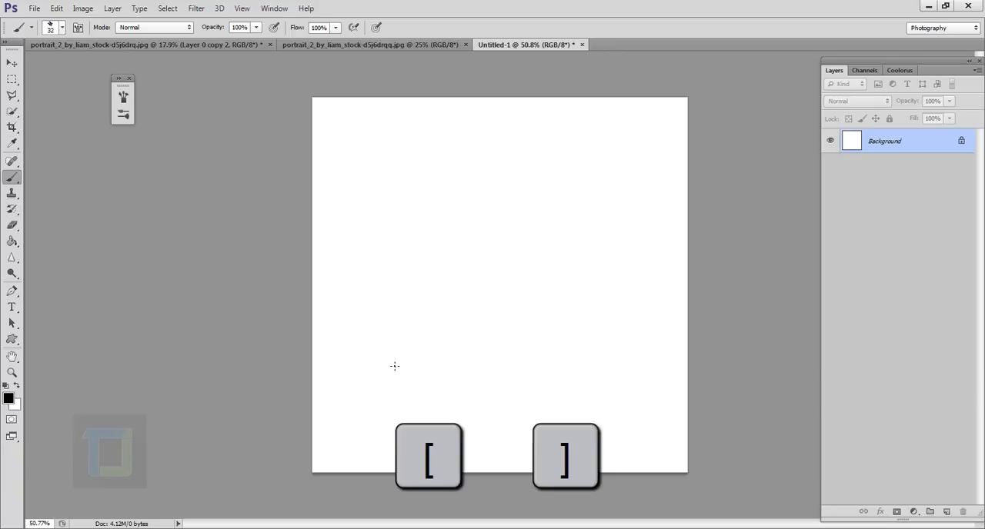
# Enlarge the brush to 175 px, paint a curved test stroke across the canvas, and undo it
pyautogui.press(']')
pyautogui.press(']')
pyautogui.press(']')
pyautogui.press(']')
pyautogui.press(']')
pyautogui.press(']')
pyautogui.press(']')
pyautogui.press(']')
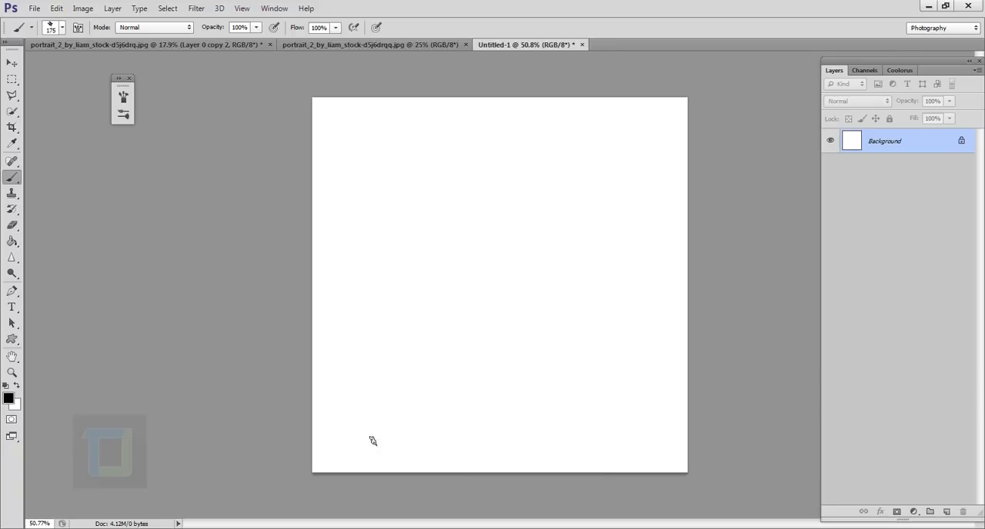
pyautogui.moveTo(348, 449)
pyautogui.mouseDown()
pyautogui.moveTo(363, 326)
pyautogui.moveTo(649, 144)
pyautogui.mouseUp()
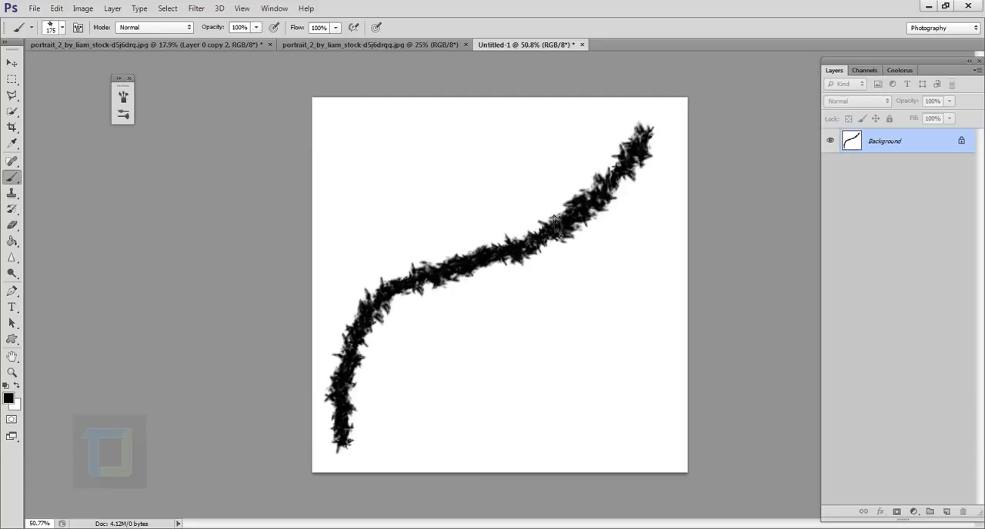
pyautogui.hotkey('ctrl', 'z')
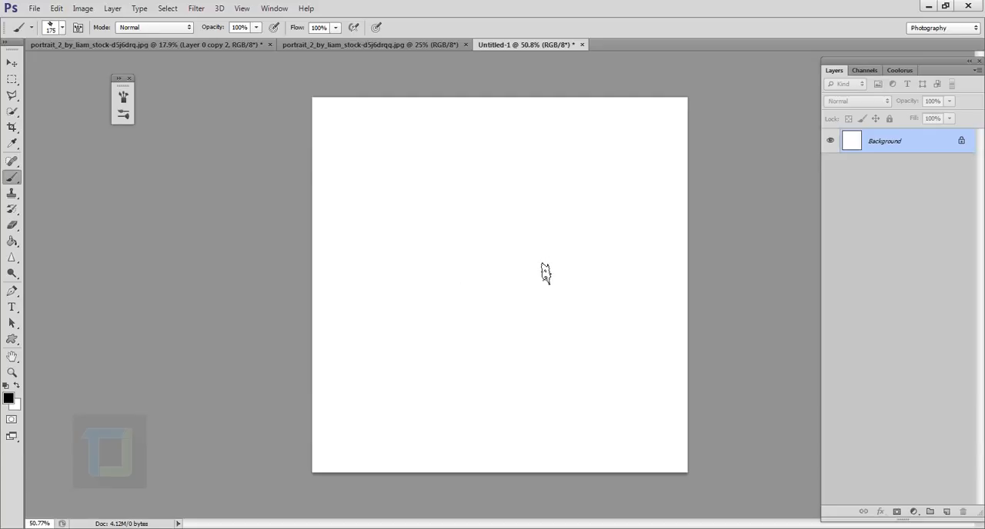
# Reduce the brush to 45 px and paint an S-shaped stroke from the canvas's lower left to its upper right
pyautogui.press('[')
pyautogui.press('[')
pyautogui.press('[')
pyautogui.press('[')
pyautogui.moveTo(352, 444)
pyautogui.mouseDown()
pyautogui.moveTo(372, 367)
pyautogui.moveTo(457, 293)
pyautogui.moveTo(607, 216)
pyautogui.moveTo(630, 150)
pyautogui.mouseUp()
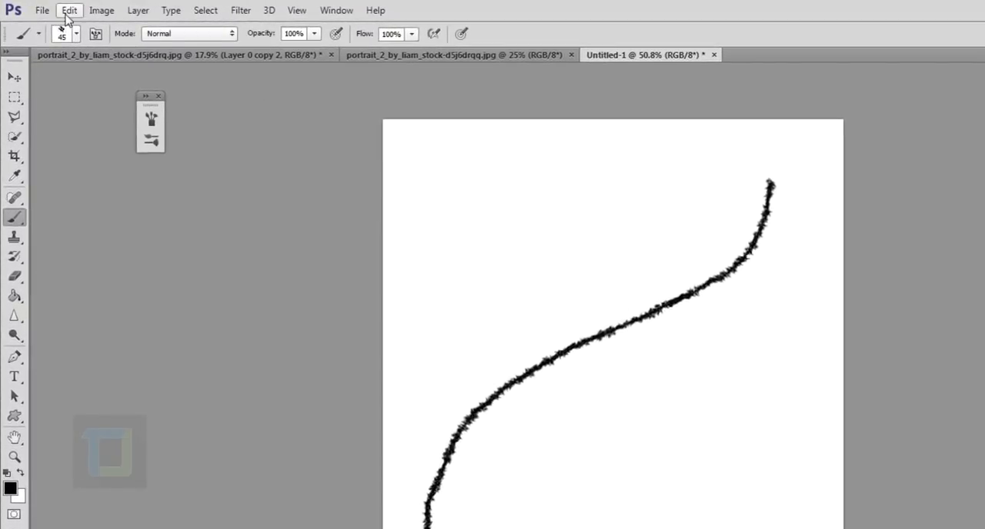
# Define the painted stroke as a brush preset named "tutorials brush"
pyautogui.click(68, 13)
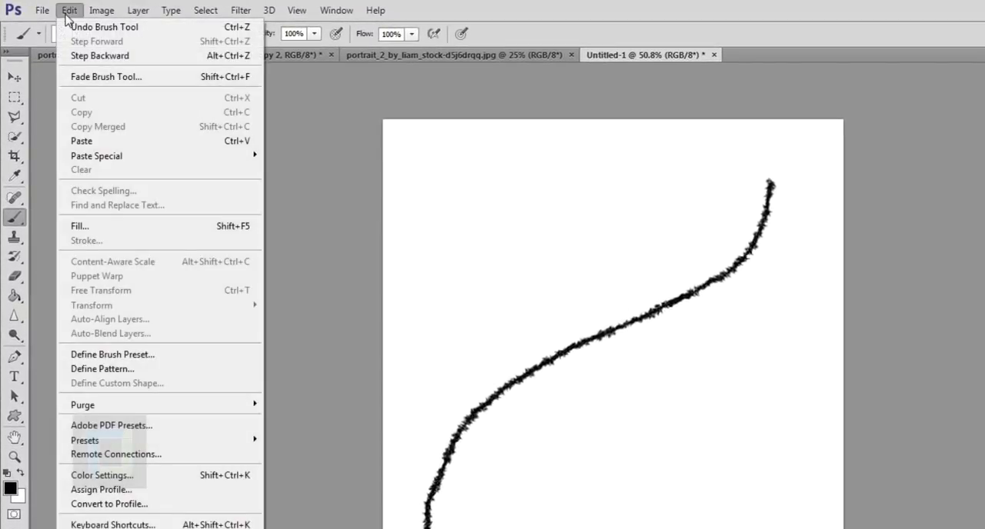
pyautogui.click(112, 355)
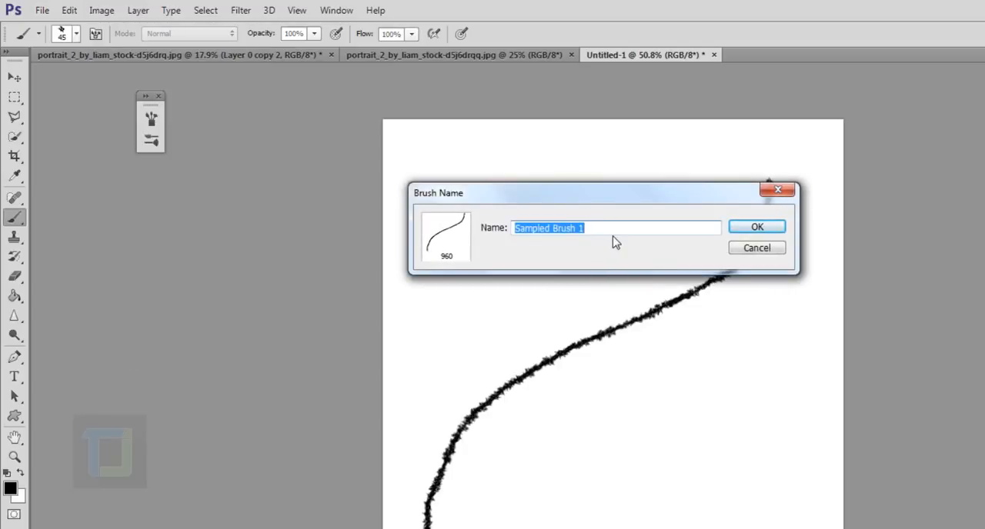
pyautogui.write('tutorials brush')
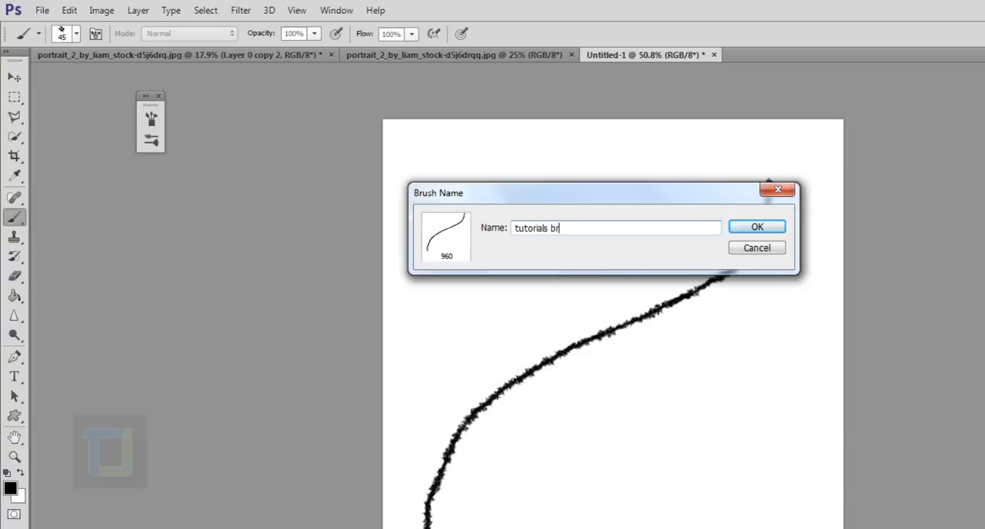
pyautogui.click(739, 230)
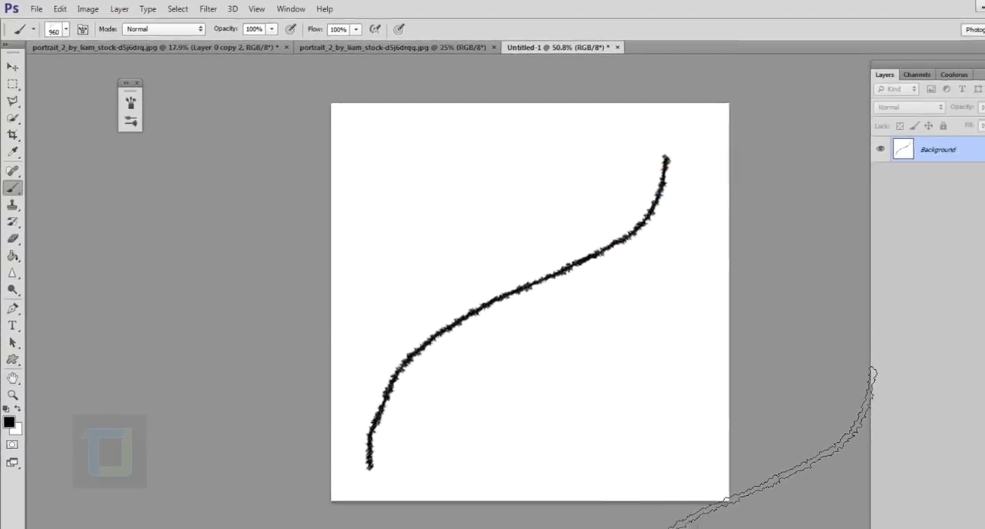
# Close the Untitled-1 document without saving it
pyautogui.scroll(-2, 796, 520)
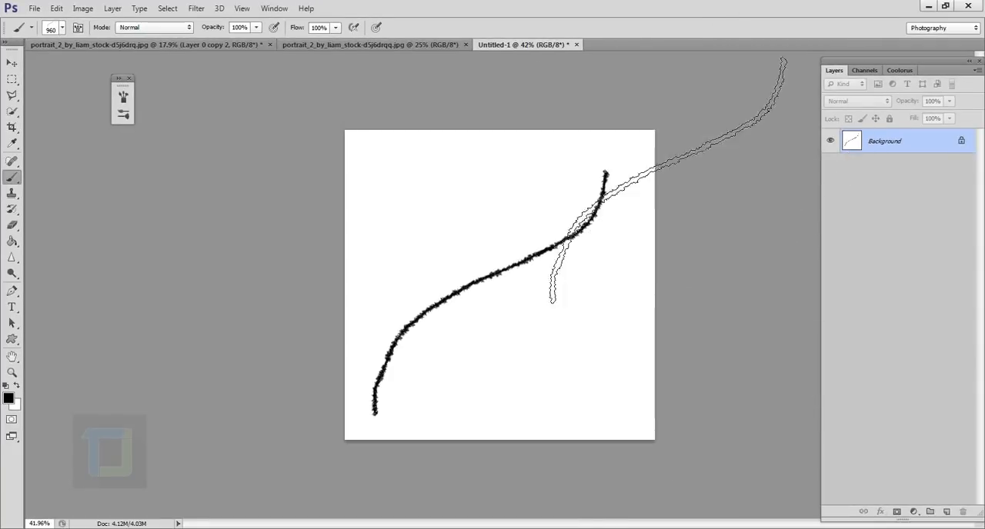
pyautogui.click(578, 45)
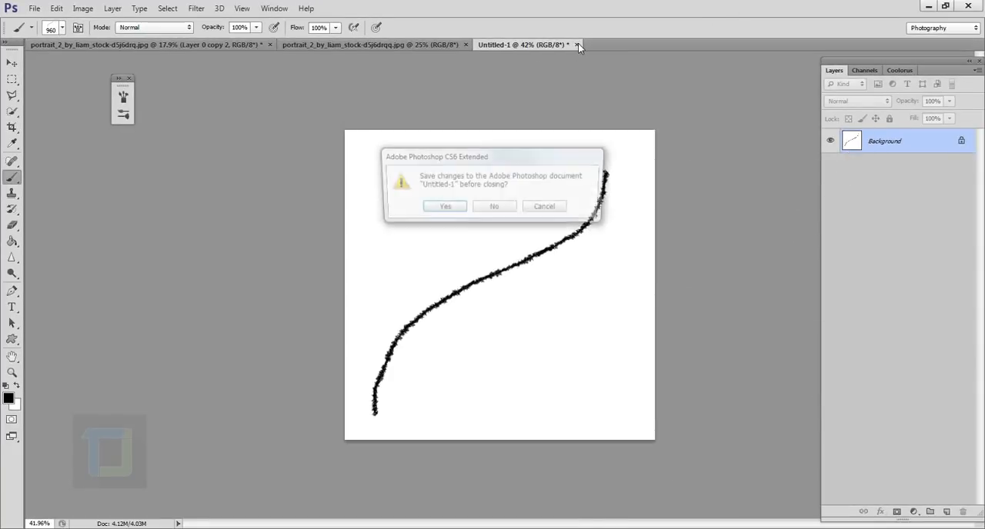
pyautogui.click(499, 207)
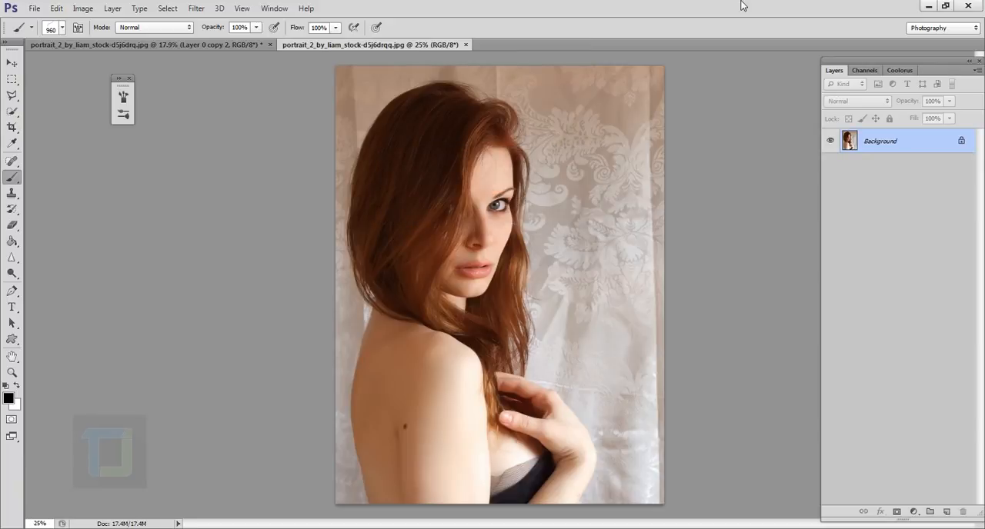
# Convert the portrait's Background into the editable Layer 0 and add a new empty layer above it
pyautogui.doubleClick(934, 140)
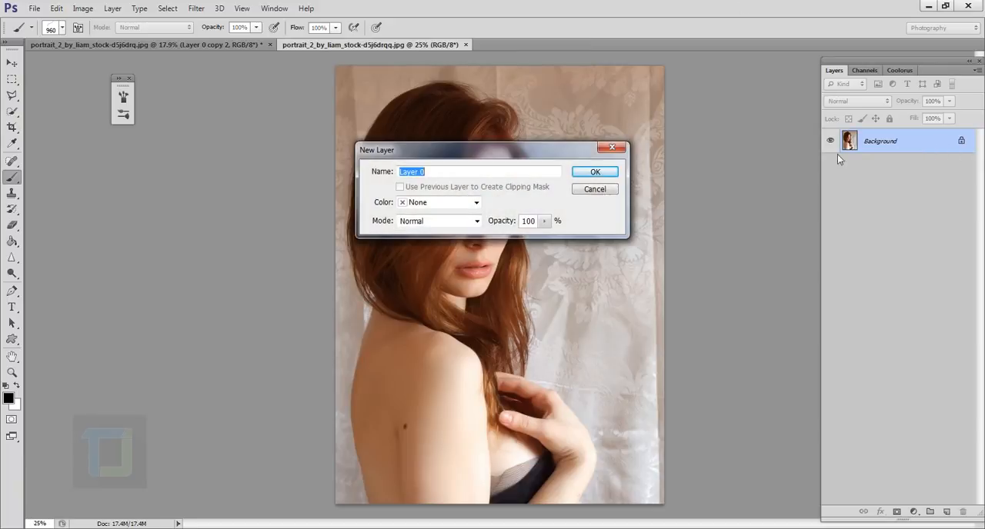
pyautogui.click(595, 173)
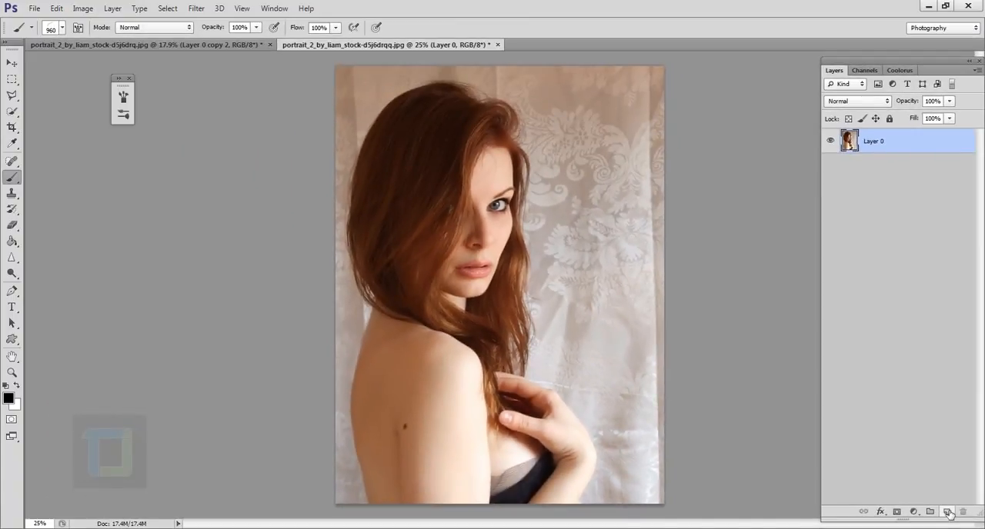
pyautogui.click(920, 499)
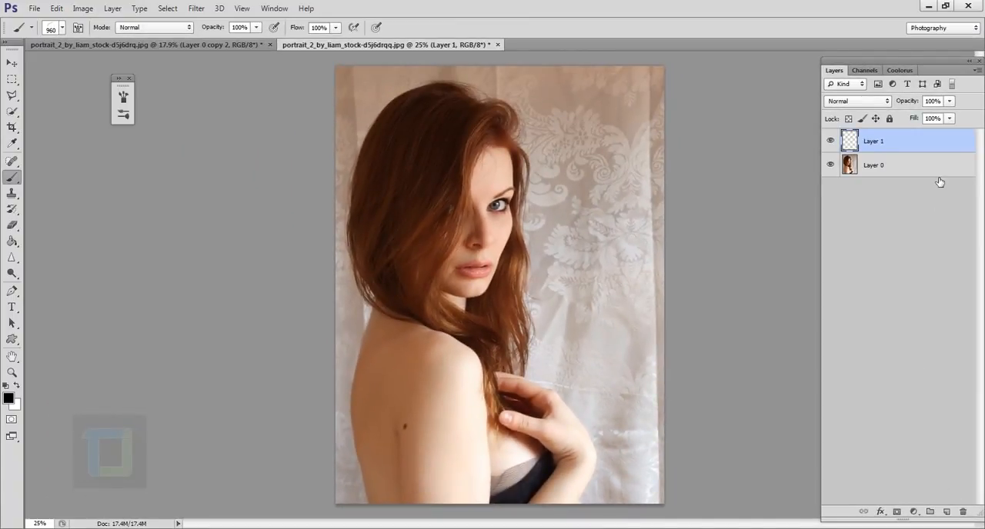
# Fill the new layer with white, place it below the portrait layer, and select the portrait layer
pyautogui.click(12, 242)
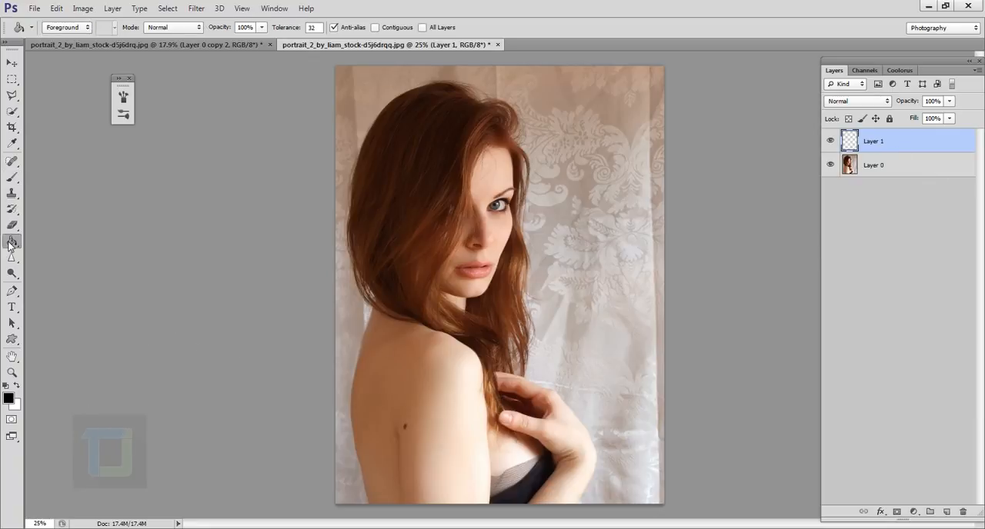
pyautogui.click(17, 385)
pyautogui.click(468, 276)
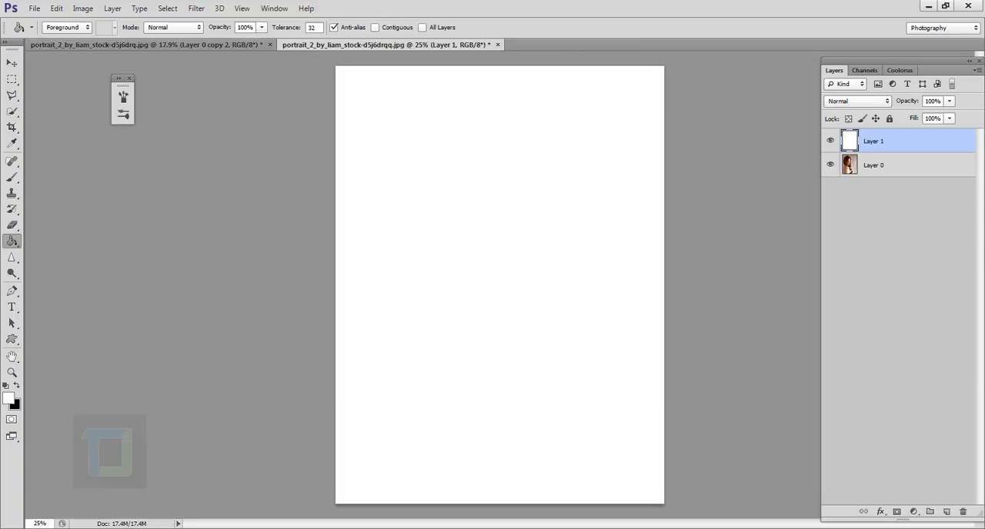
pyautogui.moveTo(890, 149); pyautogui.dragTo(887, 199)
pyautogui.click(881, 148)
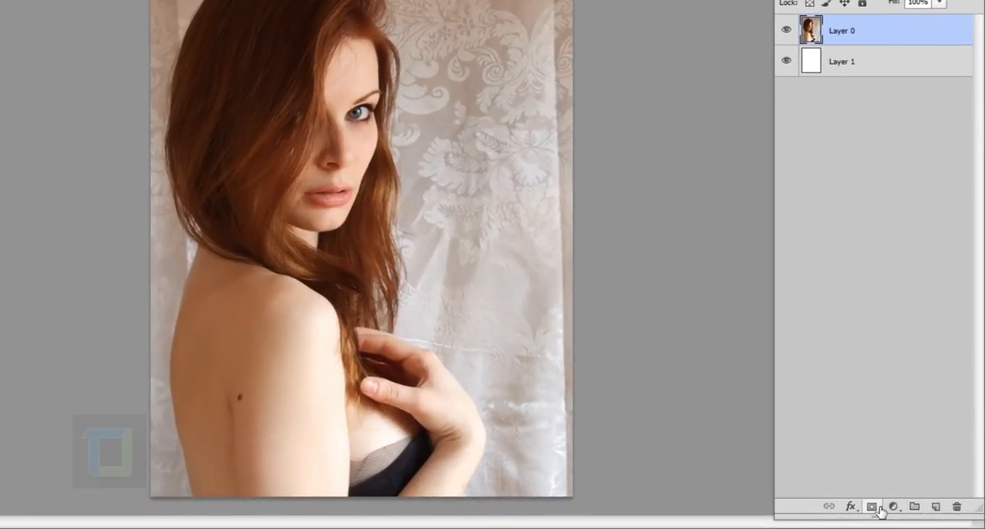
# Add a black-filled layer mask to Layer 0 and switch to the Brush tool with white as the foreground colour
pyautogui.click(880, 510)
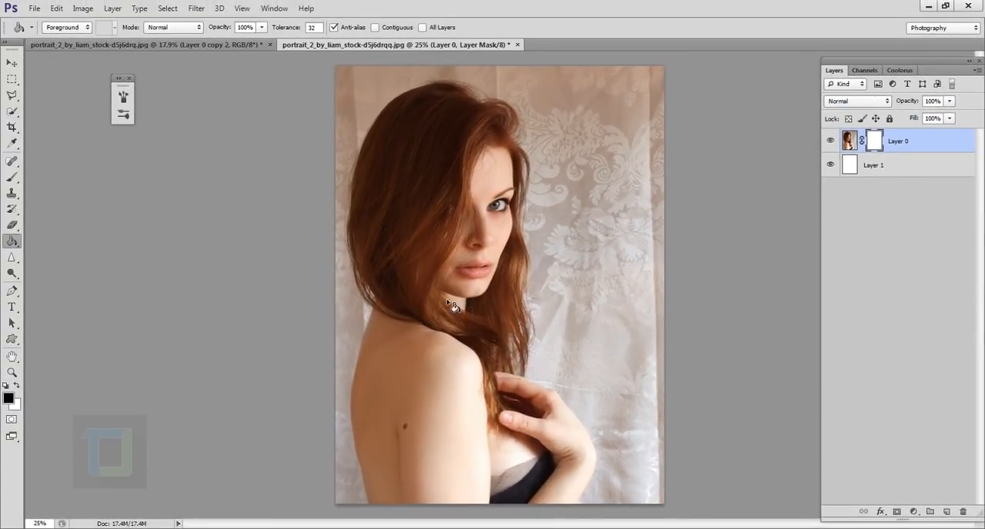
pyautogui.click(455, 307)
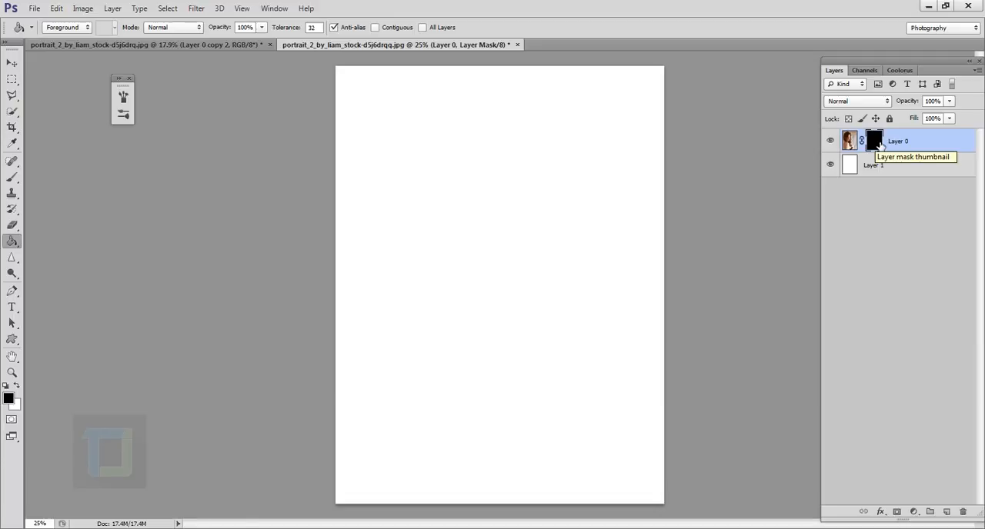
pyautogui.click(12, 179)
pyautogui.click(44, 176)
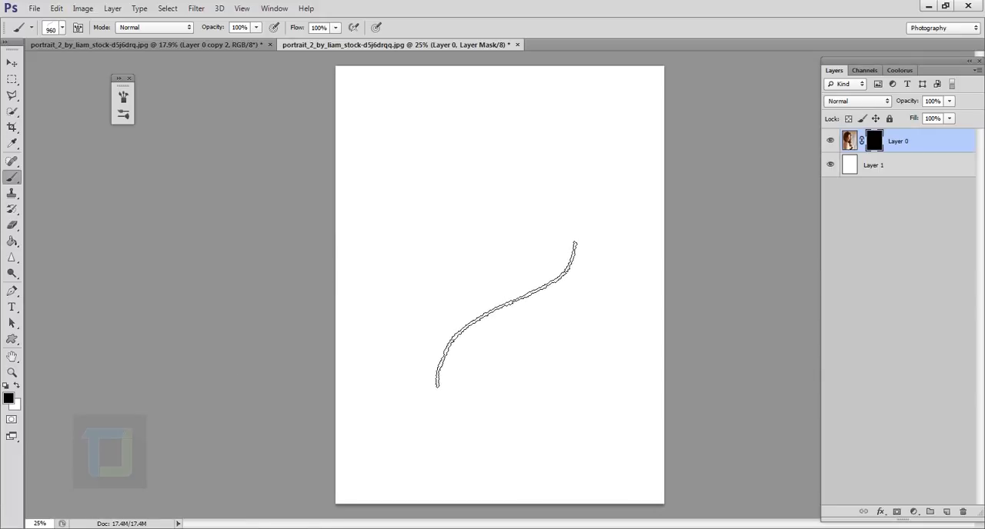
pyautogui.click(16, 386)
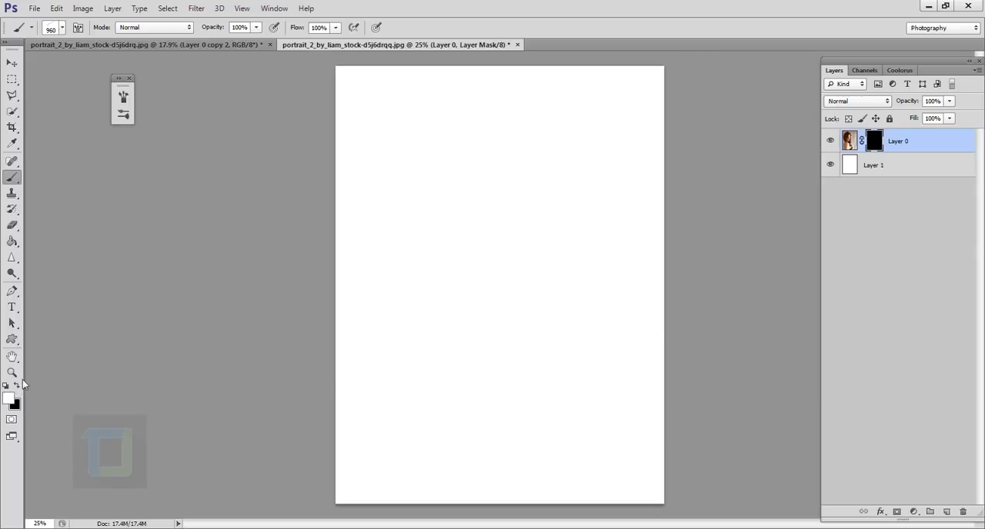
# Try painting the mask over the portrait with the 960 px brush, and refill the mask with black
pyautogui.moveTo(492, 264)
pyautogui.mouseDown()
pyautogui.moveTo(556, 329)
pyautogui.moveTo(515, 363)
pyautogui.moveTo(533, 402)
pyautogui.moveTo(567, 415)
pyautogui.moveTo(553, 420)
pyautogui.moveTo(610, 333)
pyautogui.moveTo(519, 380)
pyautogui.moveTo(584, 369)
pyautogui.mouseUp()
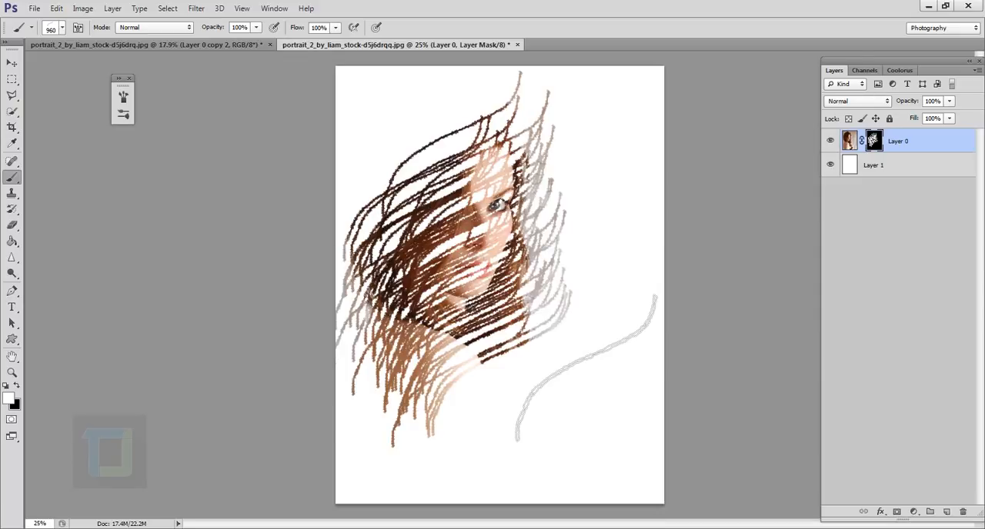
pyautogui.hotkey('ctrl', 'BackSpace')
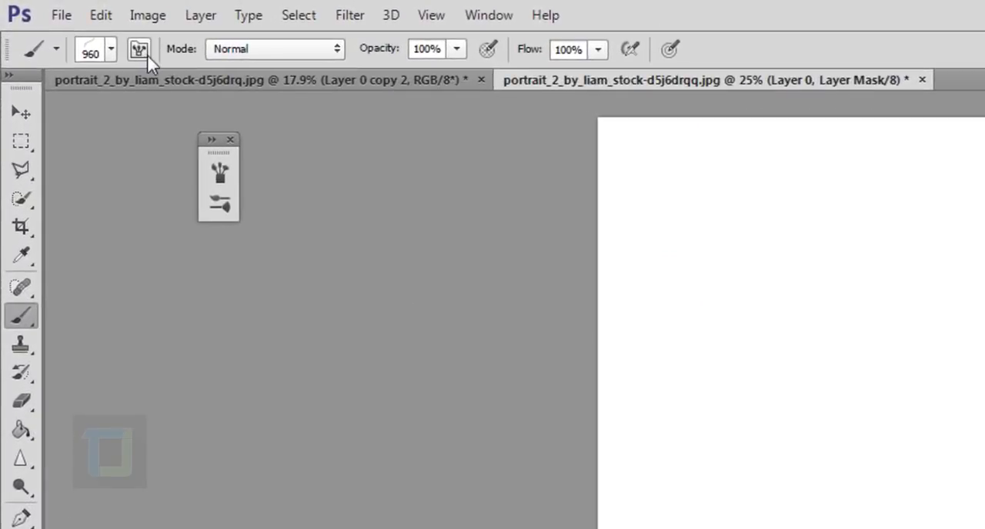
# Set the custom brush's tip spacing to 32% in the brush settings
pyautogui.click(138, 50)
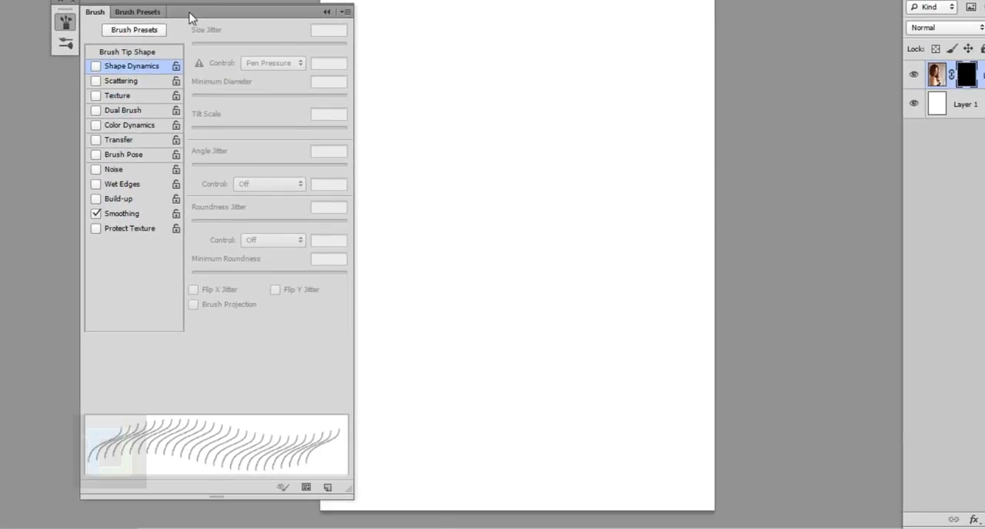
pyautogui.moveTo(190, 17); pyautogui.dragTo(440, 0)
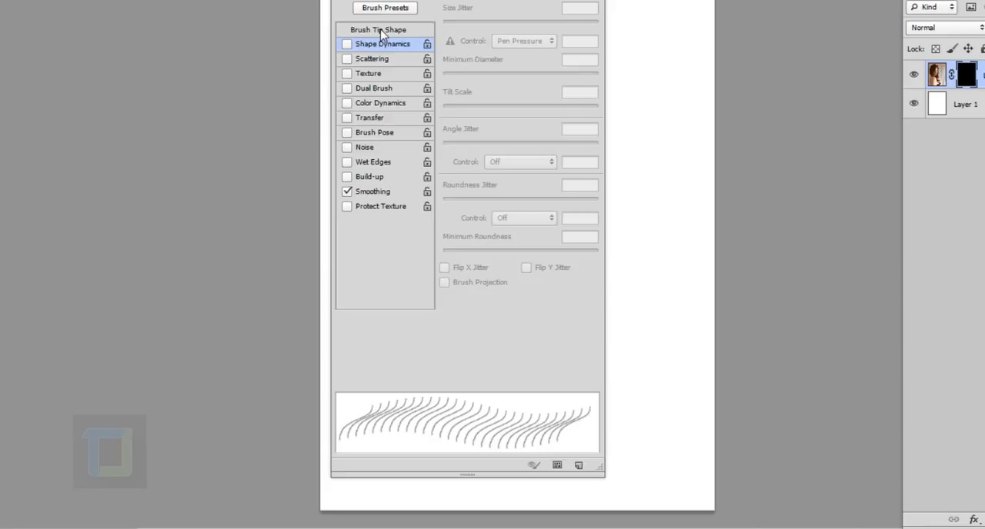
pyautogui.click(380, 29)
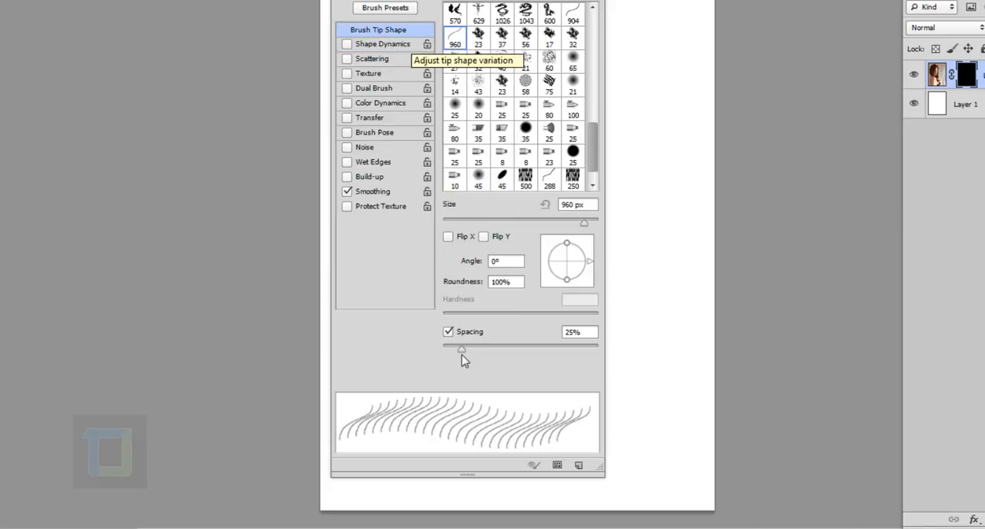
pyautogui.moveTo(462, 350); pyautogui.dragTo(469, 353)
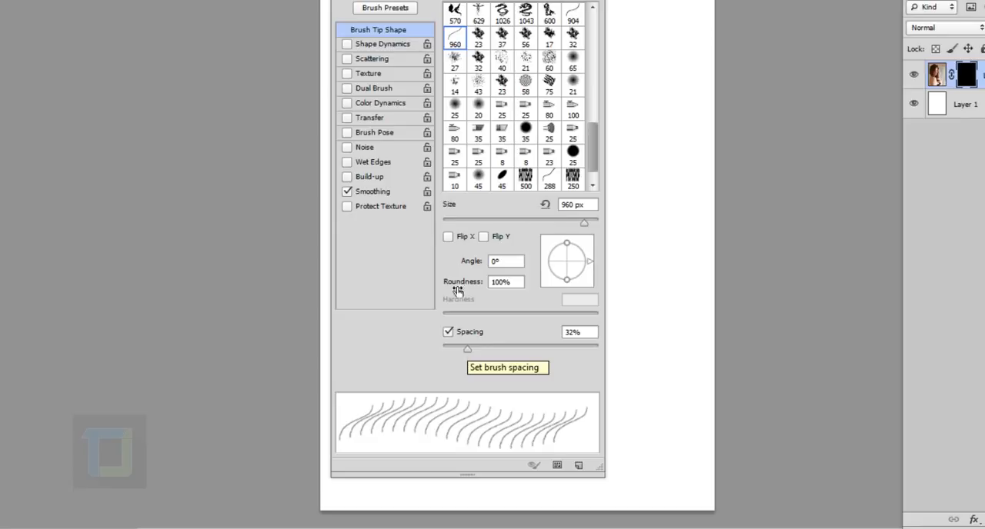
# Enable Shape Dynamics for the brush with 5% minimum diameter, 100% roundness jitter and 100% minimum roundness
pyautogui.click(376, 47)
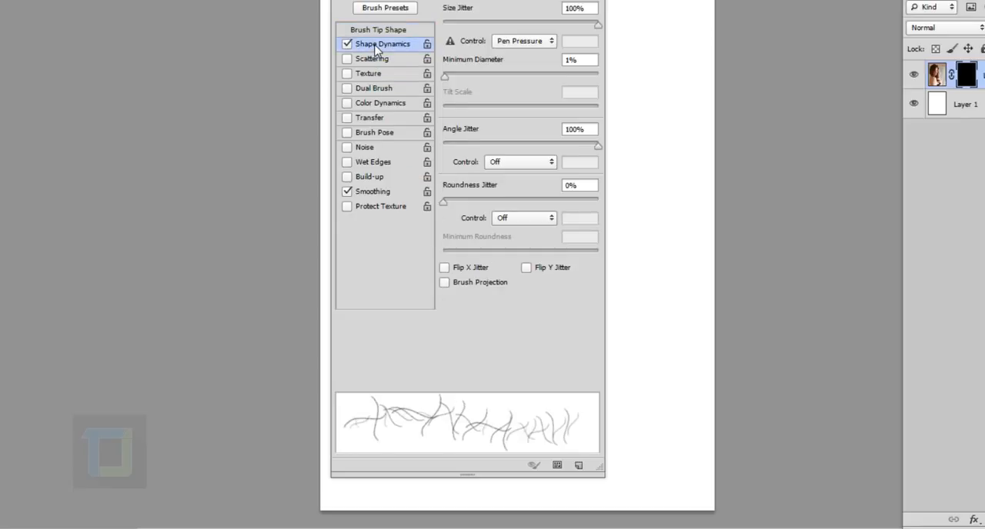
pyautogui.moveTo(446, 78); pyautogui.dragTo(450, 79)
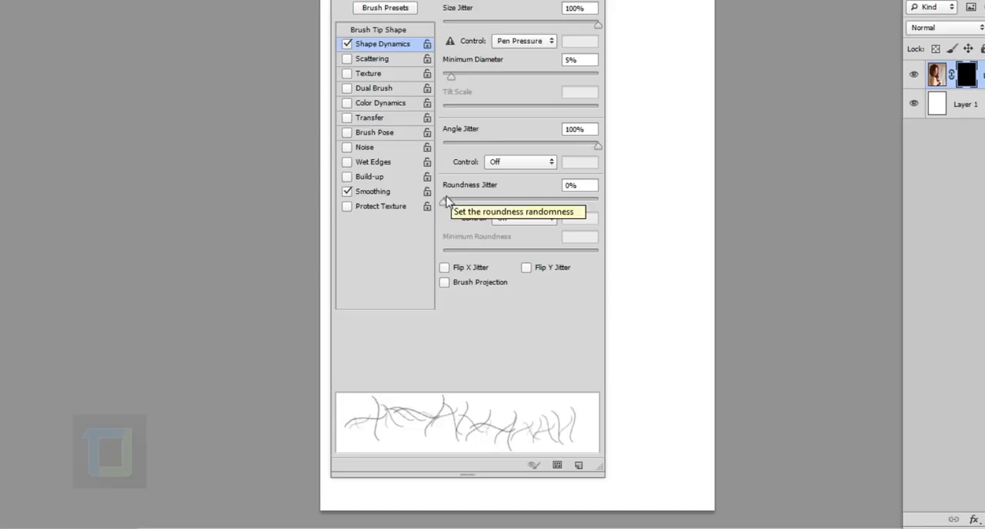
pyautogui.moveTo(446, 204); pyautogui.dragTo(615, 207)
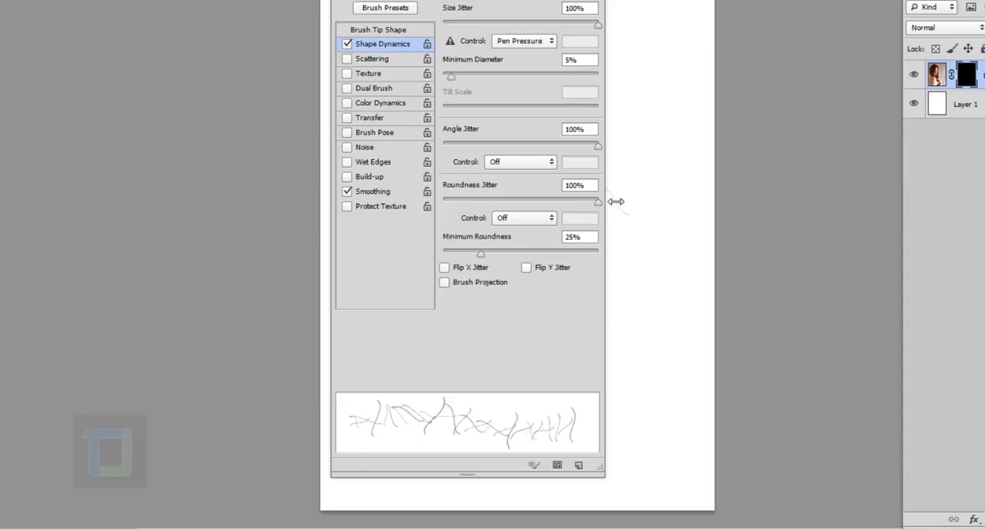
pyautogui.moveTo(480, 253)
pyautogui.mouseDown()
pyautogui.moveTo(622, 279)
pyautogui.moveTo(674, 483)
pyautogui.mouseUp()
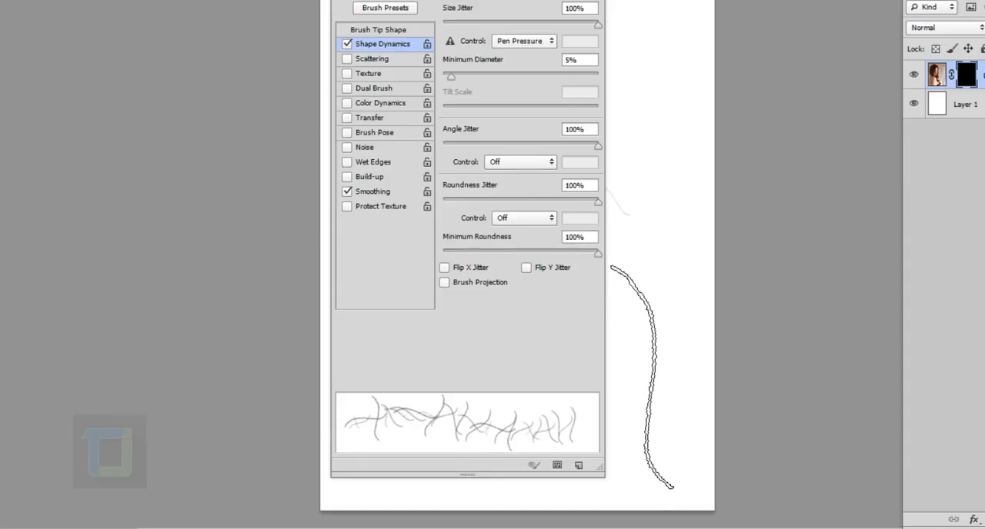
# Enable Scattering for the brush and set the scatter to 100% and the count jitter to 4%
pyautogui.click(375, 60)
pyautogui.write('0')
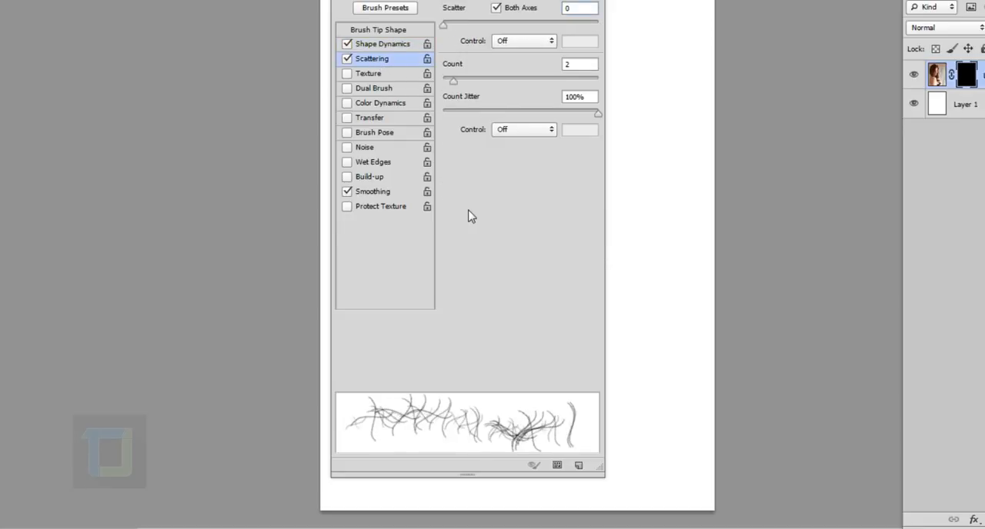
pyautogui.moveTo(451, 31); pyautogui.dragTo(459, 26)
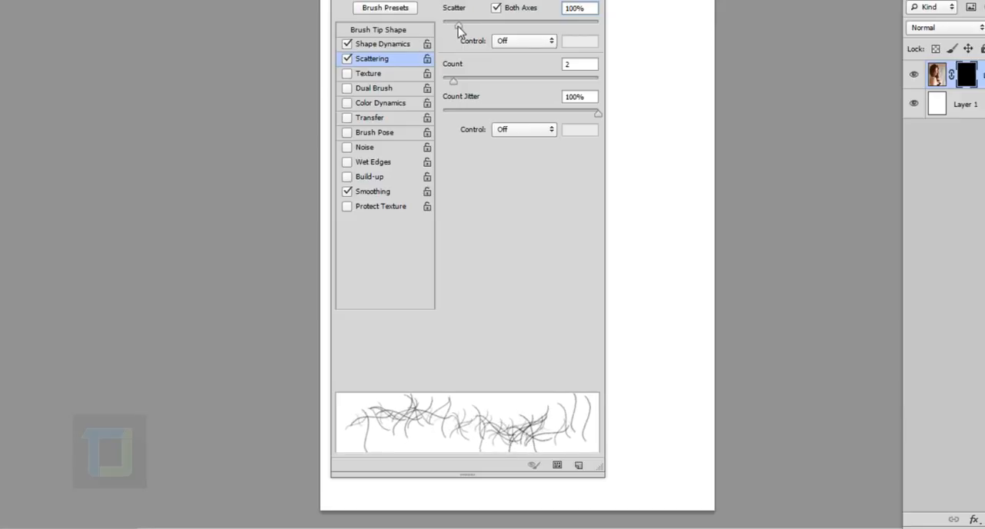
pyautogui.click(456, 113)
pyautogui.moveTo(453, 116); pyautogui.dragTo(450, 116)
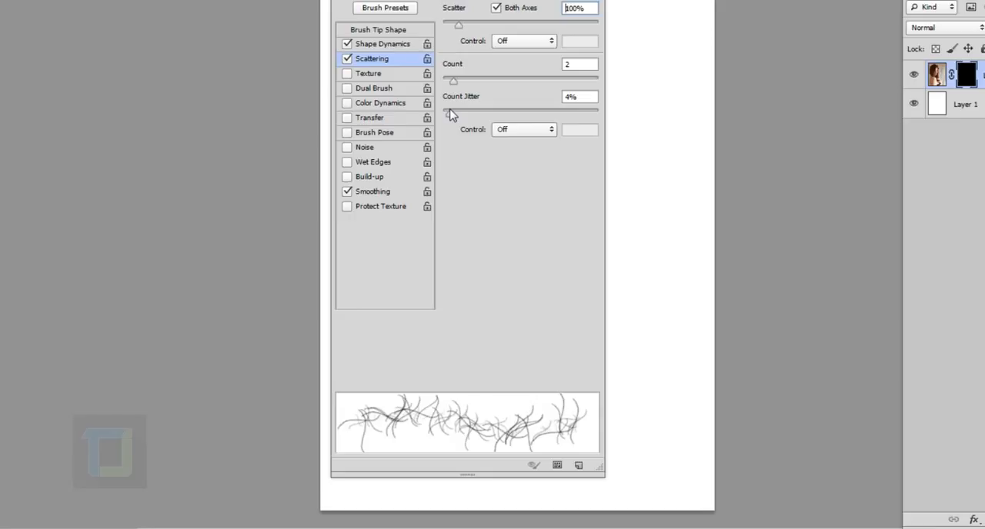
# Enable Transfer for the brush with 10% opacity jitter and 9% flow jitter, and collapse the brush settings
pyautogui.click(347, 119)
pyautogui.moveTo(444, 29); pyautogui.dragTo(454, 26)
pyautogui.moveTo(445, 99)
pyautogui.mouseDown()
pyautogui.moveTo(467, 102)
pyautogui.moveTo(458, 104)
pyautogui.mouseUp()
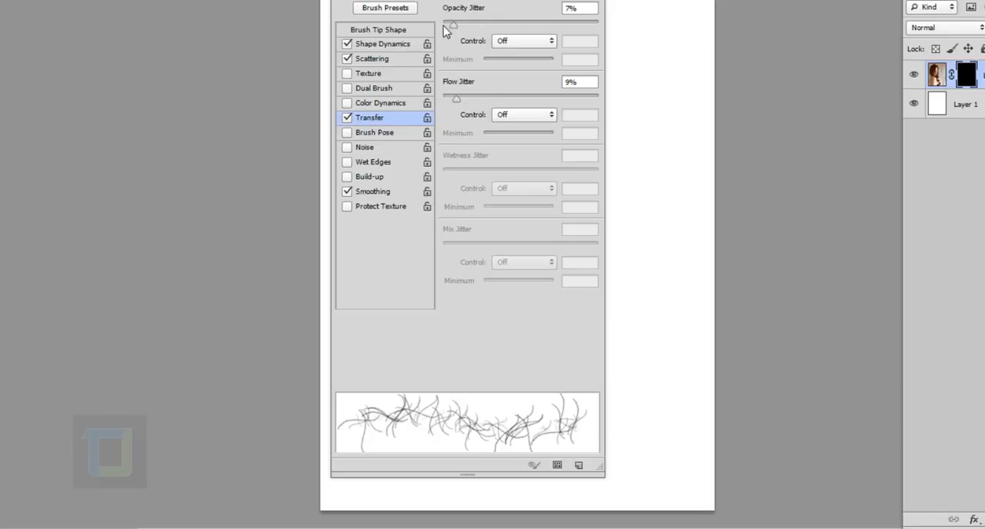
pyautogui.moveTo(453, 26); pyautogui.dragTo(460, 29)
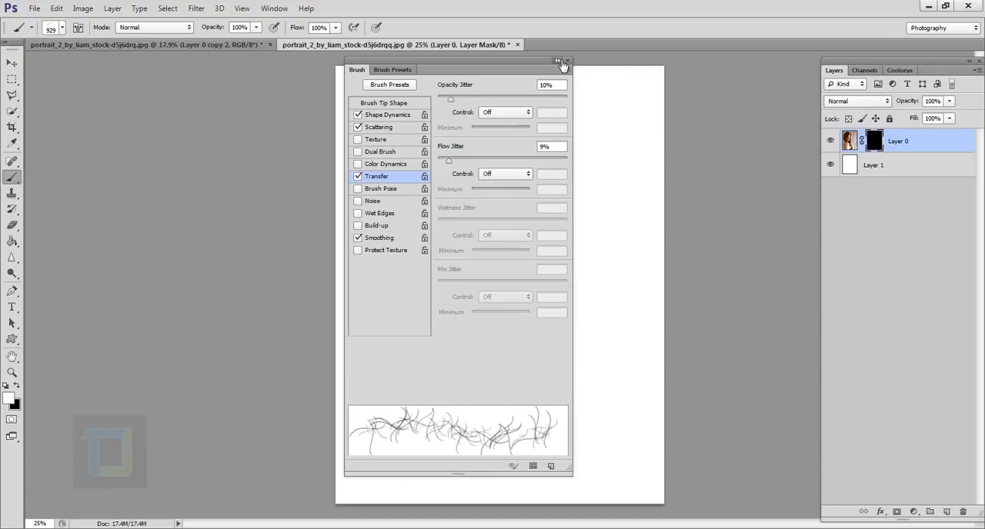
pyautogui.click(558, 61)
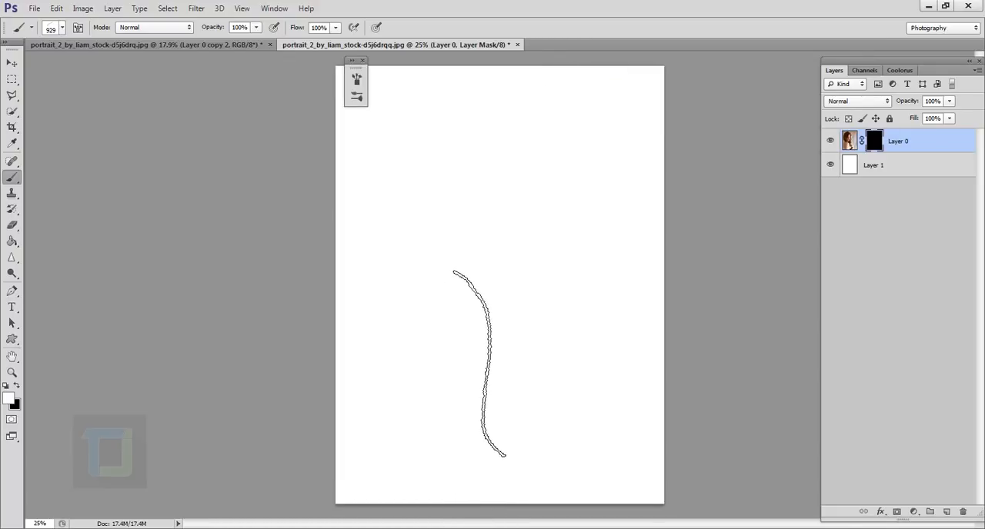
# Resize the brush to 400 px and paint white on Layer 0's mask to reveal the woman's face and nearby hair
pyautogui.press('[')
pyautogui.press('[')
pyautogui.press('[')
pyautogui.press('[')
pyautogui.press('[')
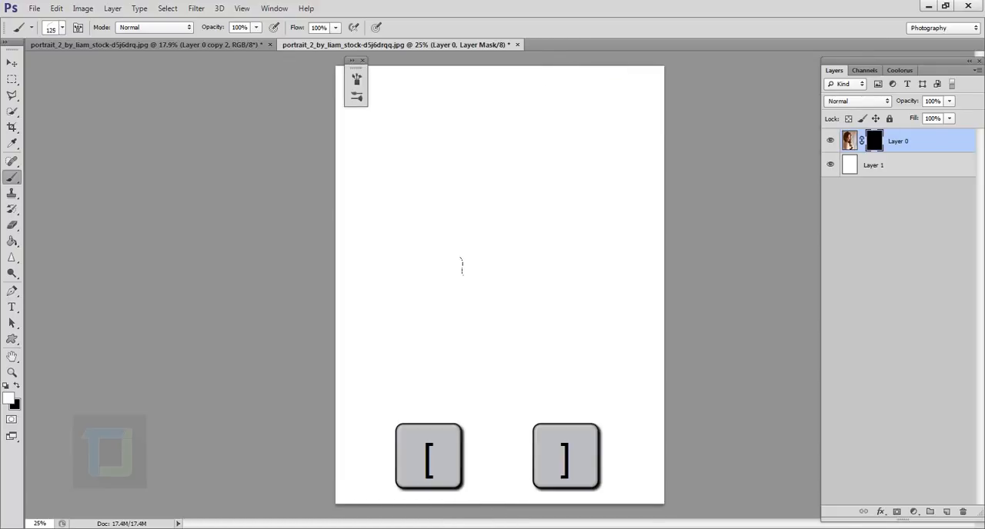
pyautogui.press(']')
pyautogui.press(']')
pyautogui.press(']')
pyautogui.press(']')
pyautogui.press(']')
pyautogui.press(']')
pyautogui.press('[')
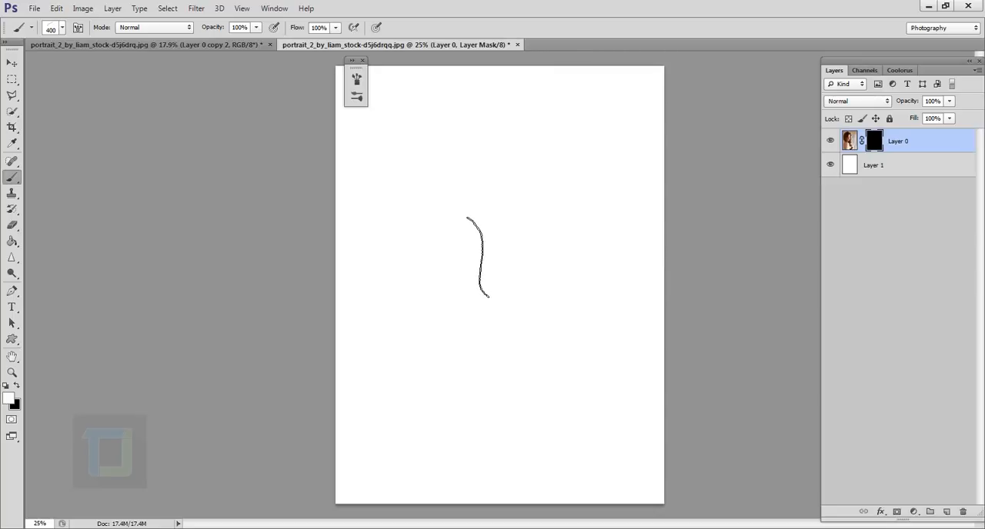
pyautogui.moveTo(478, 257)
pyautogui.mouseDown()
pyautogui.moveTo(460, 231)
pyautogui.moveTo(454, 296)
pyautogui.moveTo(462, 230)
pyautogui.moveTo(465, 293)
pyautogui.moveTo(460, 231)
pyautogui.moveTo(477, 292)
pyautogui.moveTo(465, 200)
pyautogui.moveTo(471, 277)
pyautogui.moveTo(446, 400)
pyautogui.moveTo(493, 407)
pyautogui.moveTo(480, 270)
pyautogui.mouseUp()
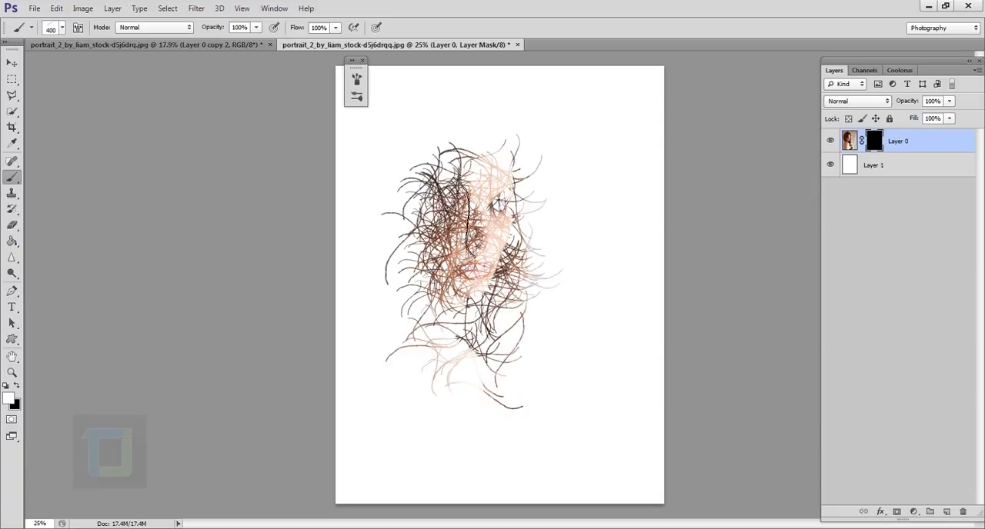
pyautogui.moveTo(469, 223)
pyautogui.mouseDown()
pyautogui.moveTo(427, 254)
pyautogui.moveTo(450, 374)
pyautogui.moveTo(481, 358)
pyautogui.moveTo(521, 190)
pyautogui.moveTo(431, 116)
pyautogui.moveTo(469, 338)
pyautogui.moveTo(508, 254)
pyautogui.moveTo(517, 331)
pyautogui.moveTo(470, 208)
pyautogui.moveTo(477, 281)
pyautogui.mouseUp()
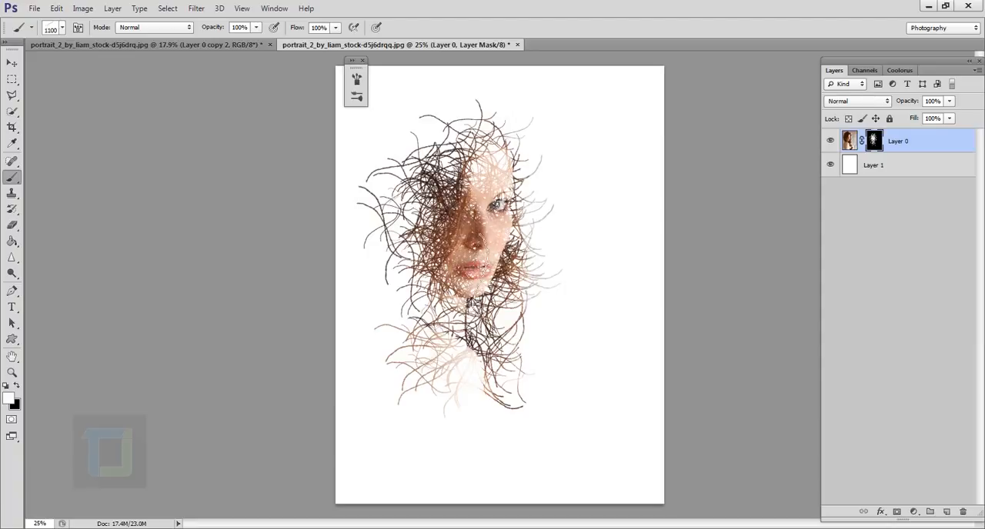
# Try larger strokes around the face with the brush at sizes between 1200 and 1800 px, and undo them
pyautogui.press(']')
pyautogui.press(']')
pyautogui.press(']')
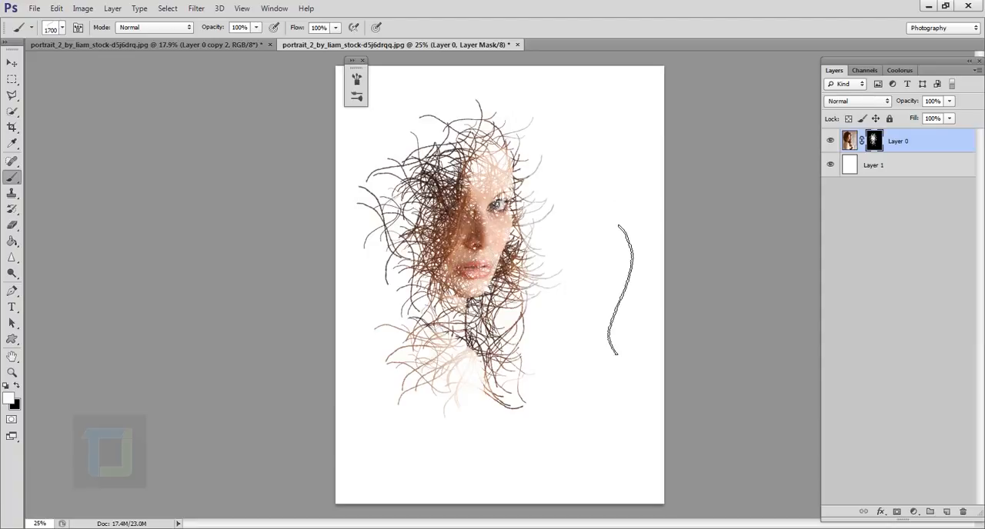
pyautogui.moveTo(455, 258); pyautogui.dragTo(474, 246)
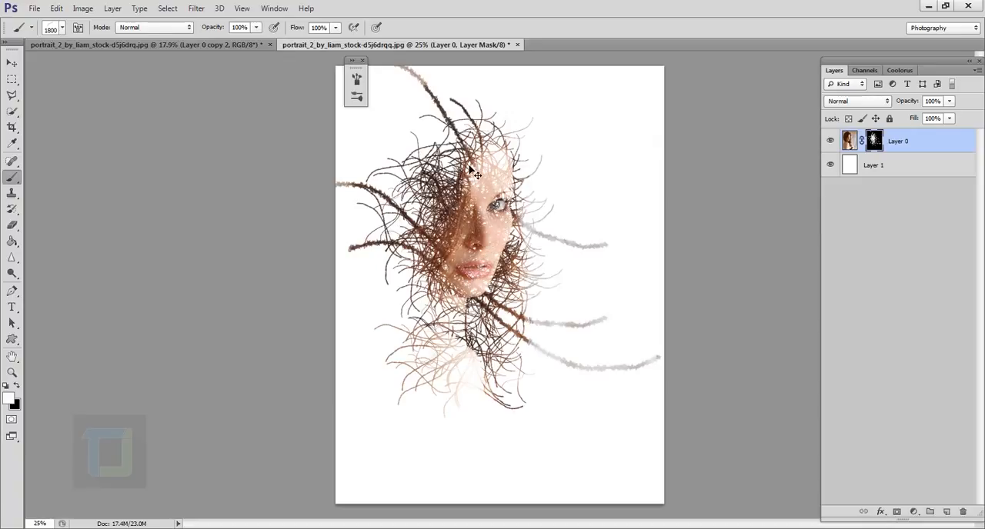
pyautogui.hotkey('ctrl', 'z')
pyautogui.press('[')
pyautogui.press('[')
pyautogui.press('[')
pyautogui.press('[')
pyautogui.press('[')
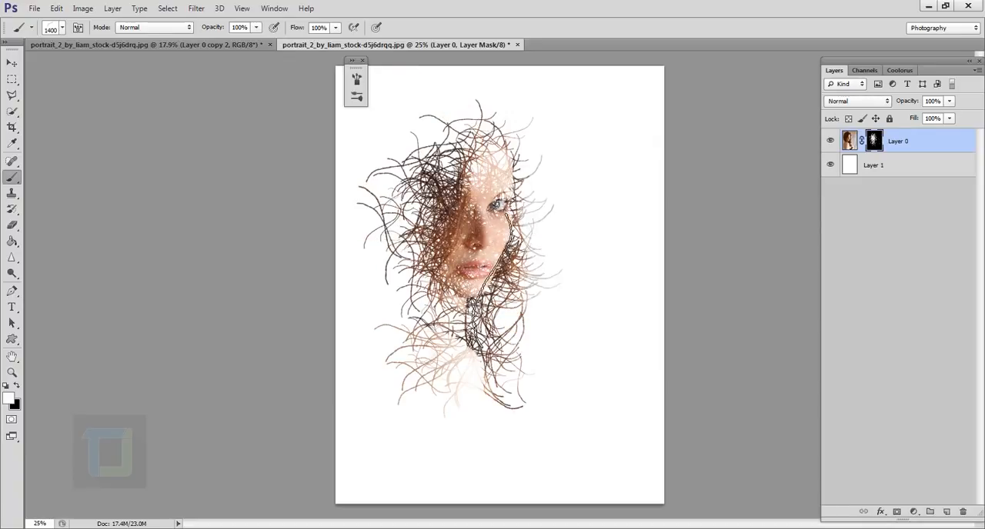
pyautogui.moveTo(489, 260)
pyautogui.mouseDown()
pyautogui.moveTo(492, 224)
pyautogui.moveTo(473, 219)
pyautogui.mouseUp()
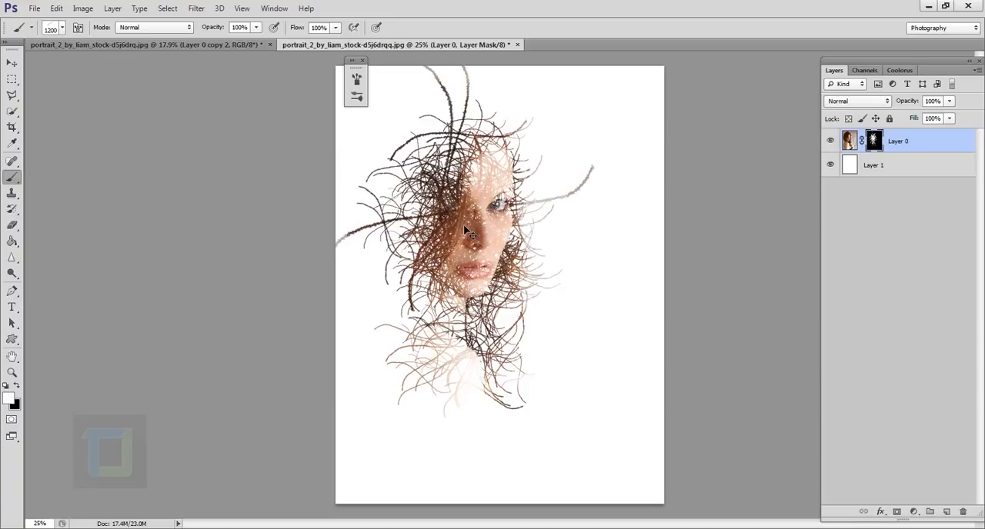
pyautogui.hotkey('ctrl', 'z')
# Set the brush to 800 px and paint on the mask to reveal loose strands around the head, hair and shoulder
pyautogui.press('[')
pyautogui.press('[')
pyautogui.press('[')
pyautogui.press('[')
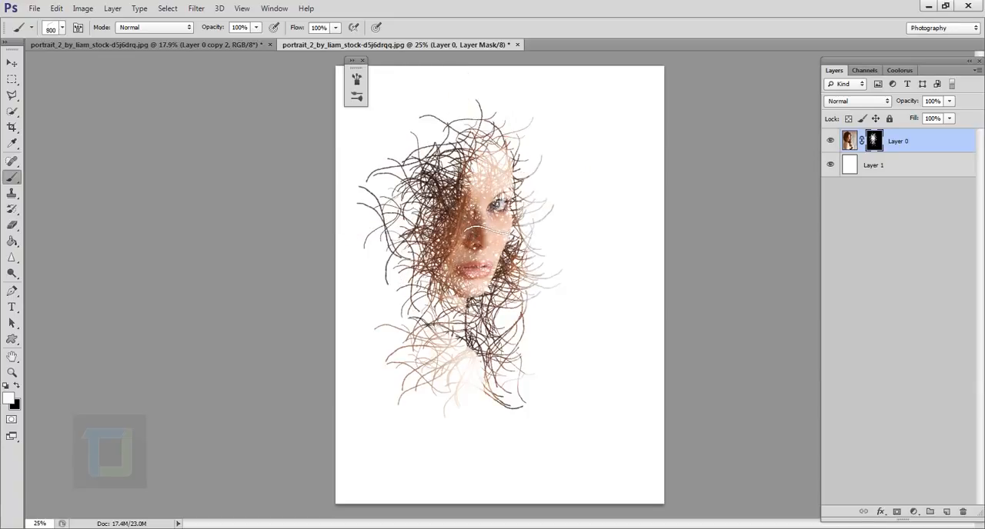
pyautogui.moveTo(486, 231)
pyautogui.mouseDown()
pyautogui.moveTo(473, 248)
pyautogui.moveTo(475, 304)
pyautogui.moveTo(454, 196)
pyautogui.moveTo(468, 320)
pyautogui.moveTo(486, 312)
pyautogui.moveTo(437, 308)
pyautogui.moveTo(454, 384)
pyautogui.moveTo(443, 401)
pyautogui.moveTo(492, 491)
pyautogui.moveTo(438, 323)
pyautogui.moveTo(450, 185)
pyautogui.moveTo(431, 154)
pyautogui.mouseUp()
pyautogui.moveTo(454, 229)
pyautogui.mouseDown()
pyautogui.moveTo(384, 400)
pyautogui.moveTo(420, 397)
pyautogui.mouseUp()
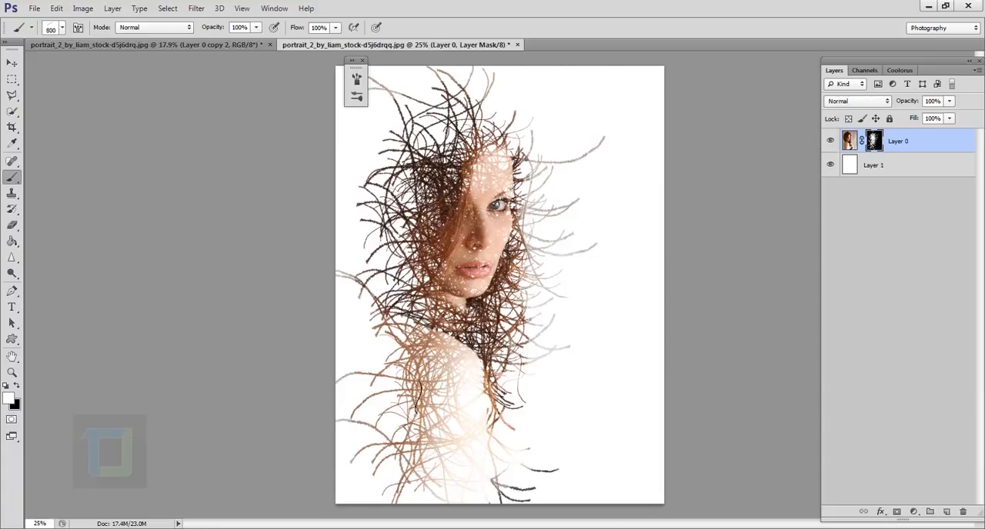
# Set the brush to 500 px and paint denser strokes over the back, arm and hair on the mask
pyautogui.press('[')
pyautogui.moveTo(395, 258)
pyautogui.mouseDown()
pyautogui.moveTo(409, 377)
pyautogui.moveTo(394, 431)
pyautogui.moveTo(400, 417)
pyautogui.mouseUp()
pyautogui.moveTo(517, 406)
pyautogui.mouseDown()
pyautogui.moveTo(502, 420)
pyautogui.moveTo(509, 427)
pyautogui.moveTo(454, 381)
pyautogui.moveTo(425, 407)
pyautogui.moveTo(402, 304)
pyautogui.moveTo(525, 231)
pyautogui.mouseUp()
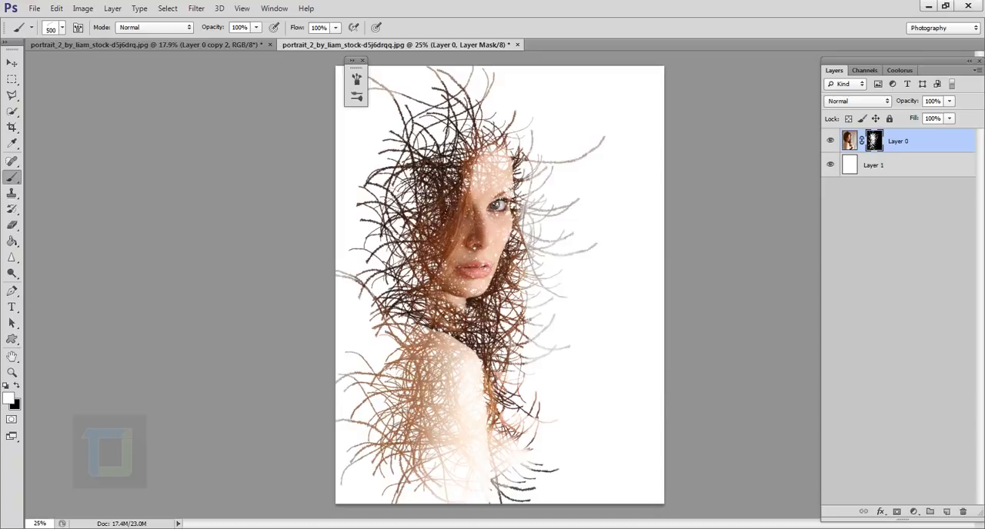
pyautogui.moveTo(424, 208)
pyautogui.mouseDown()
pyautogui.moveTo(441, 145)
pyautogui.moveTo(527, 231)
pyautogui.moveTo(521, 171)
pyautogui.moveTo(500, 137)
pyautogui.mouseUp()
# Set the brush to 400 px and paint finer strands along the outer edge of the hair and back
pyautogui.press('[')
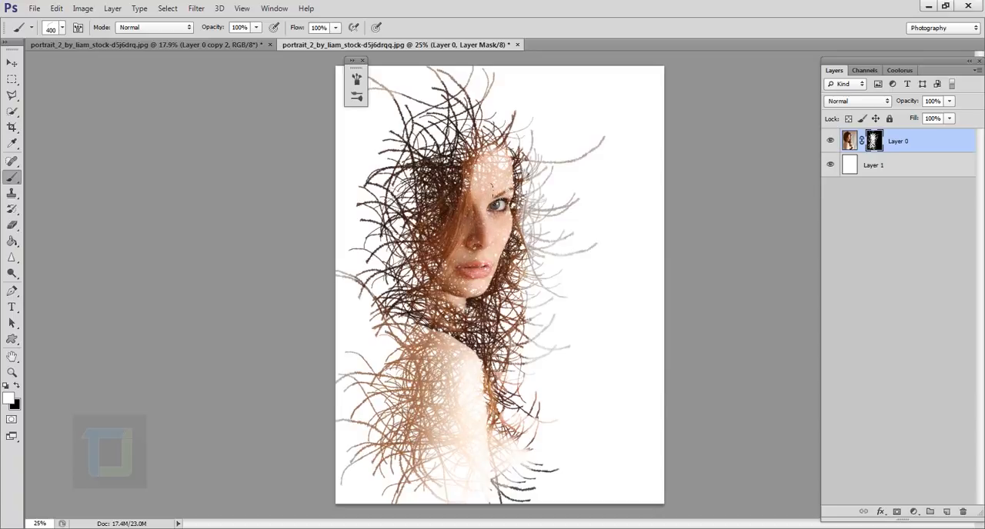
pyautogui.moveTo(440, 148)
pyautogui.mouseDown()
pyautogui.moveTo(494, 94)
pyautogui.moveTo(431, 115)
pyautogui.moveTo(383, 207)
pyautogui.moveTo(379, 471)
pyautogui.mouseUp()
pyautogui.moveTo(373, 338)
pyautogui.mouseDown()
pyautogui.moveTo(391, 296)
pyautogui.moveTo(400, 223)
pyautogui.mouseUp()
pyautogui.moveTo(396, 99)
pyautogui.mouseDown()
pyautogui.moveTo(381, 141)
pyautogui.moveTo(374, 223)
pyautogui.mouseUp()
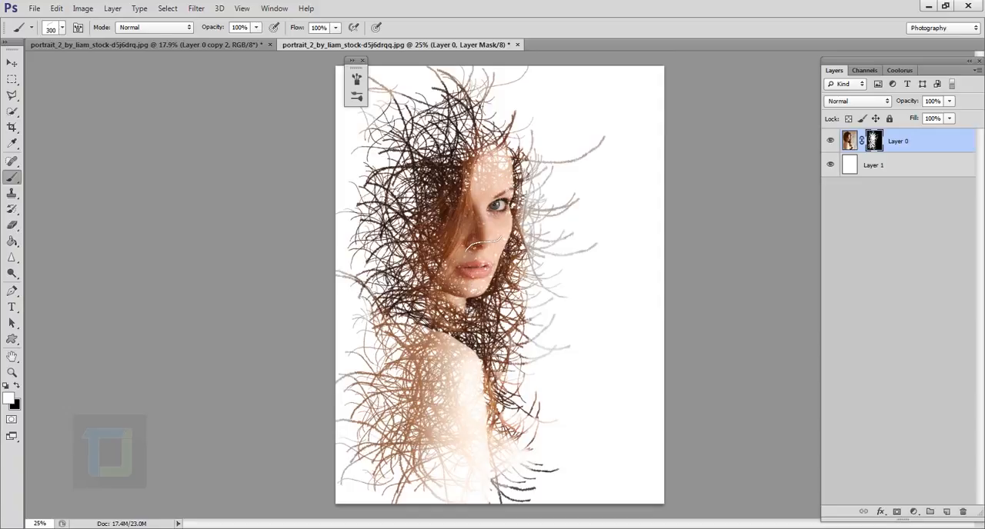
# Reduce the brush to 250 px and fill the remaining gaps in the face on the mask
pyautogui.press(']')
pyautogui.press(']')
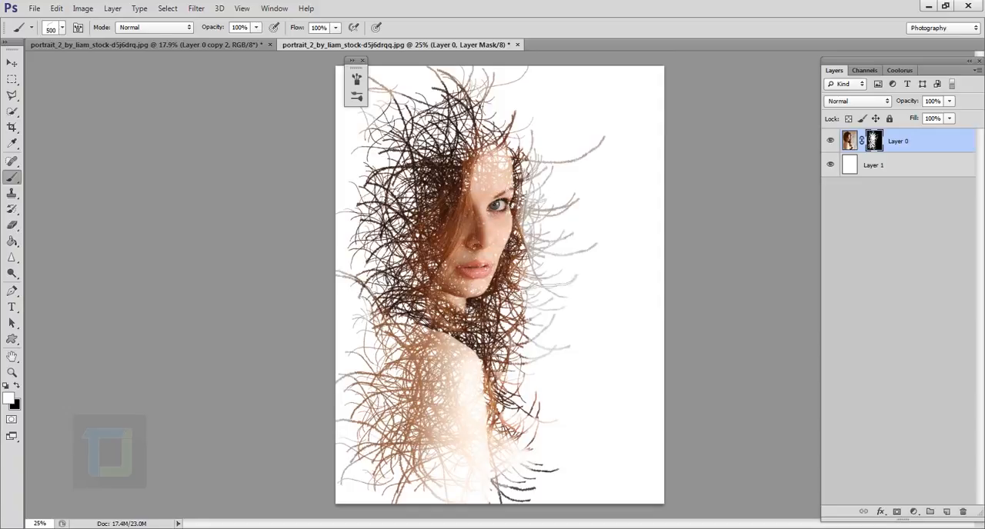
pyautogui.press('[')
pyautogui.press('[')
pyautogui.press('[')
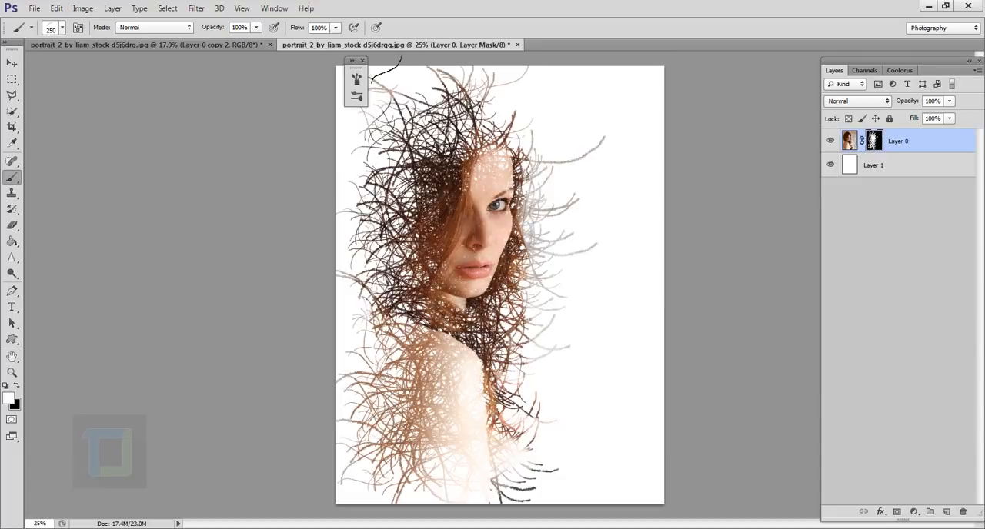
# Paint black strokes on the layer mask with a 288 px strand brush over the face and the loose strands in front of it
pyautogui.click(363, 60)
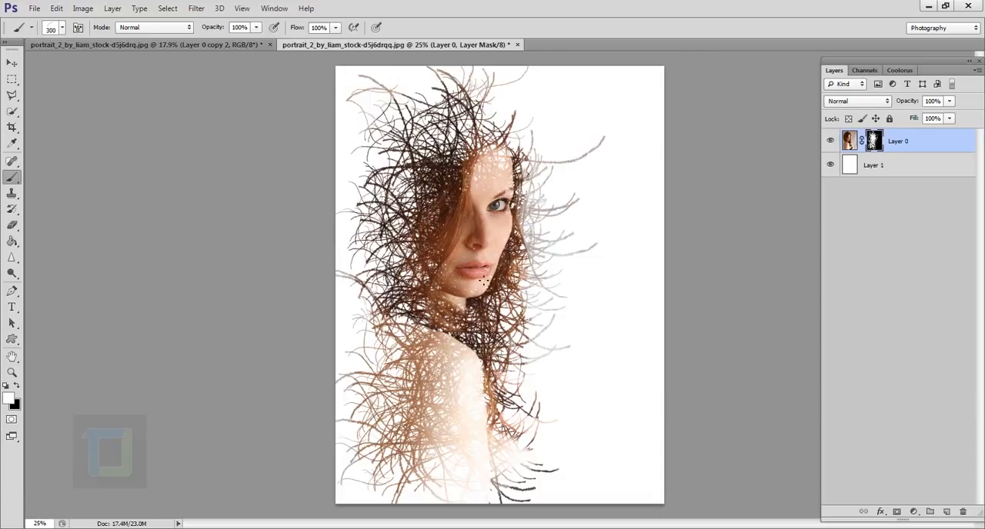
pyautogui.press(']')
pyautogui.press(']')
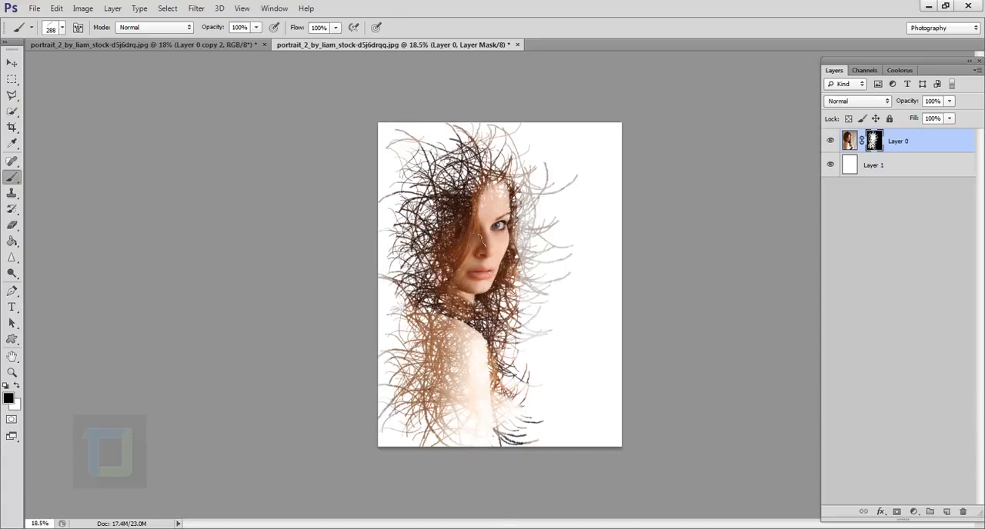
pyautogui.scroll(1, 480, 240)
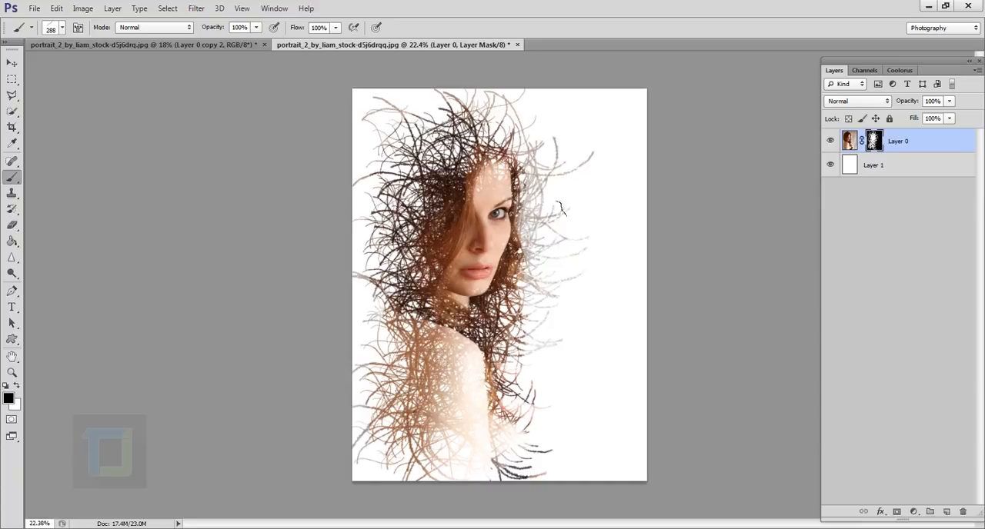
pyautogui.click(576, 184)
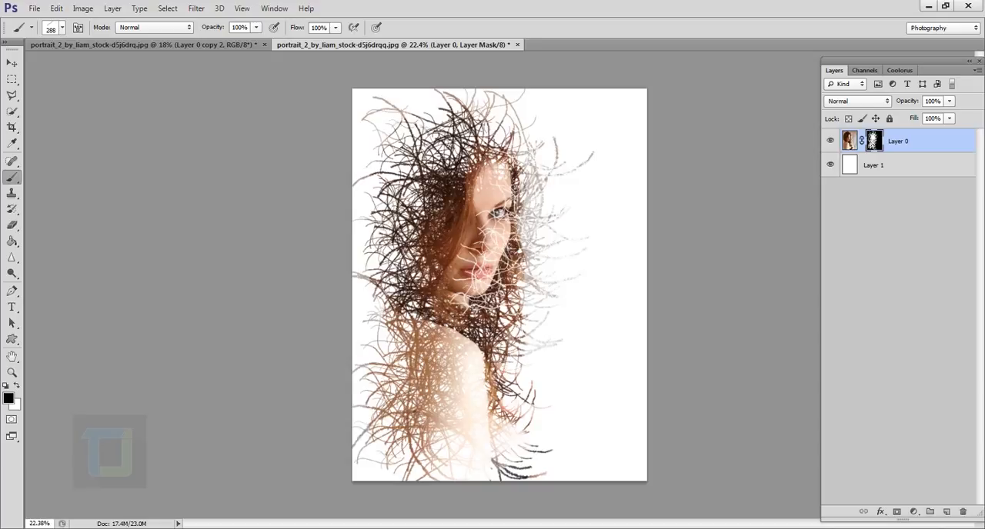
# Switch the paint colour to white and paint over the face and adjoining hair on the mask to restore them
pyautogui.press('x')
pyautogui.press('x')
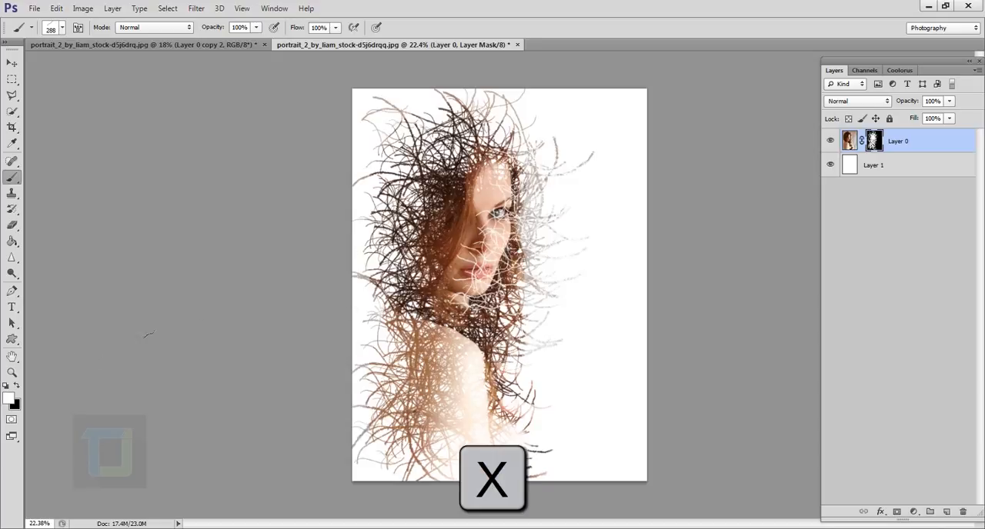
pyautogui.moveTo(488, 223); pyautogui.dragTo(478, 292)
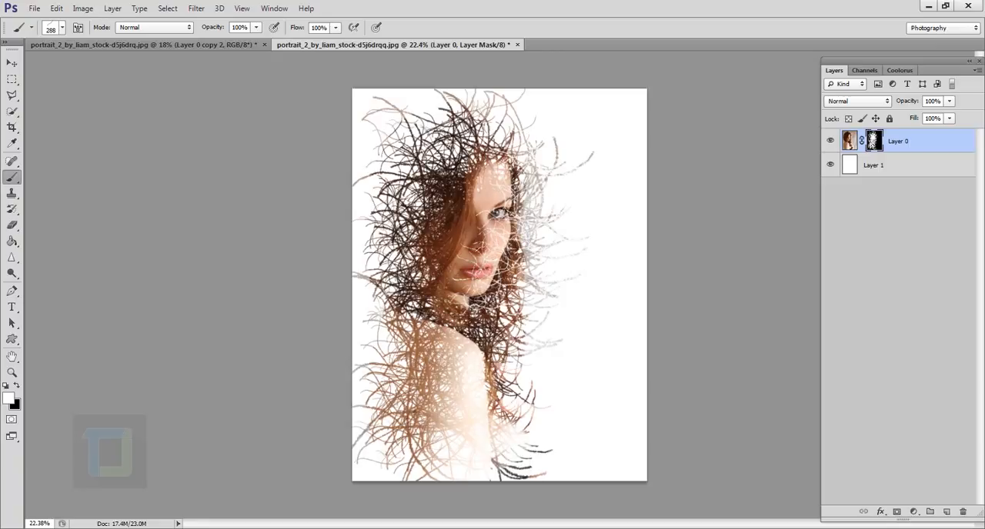
pyautogui.moveTo(519, 185)
pyautogui.mouseDown()
pyautogui.moveTo(504, 278)
pyautogui.moveTo(514, 300)
pyautogui.mouseUp()
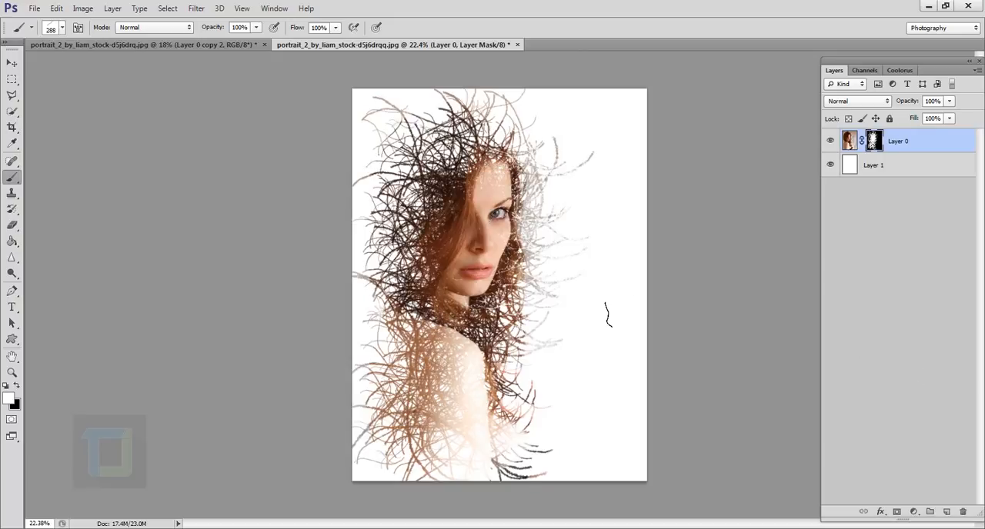
# Add a Solid Color fill layer above the portrait in very dark navy blue, #000421
pyautogui.scroll(-1, 608, 314)
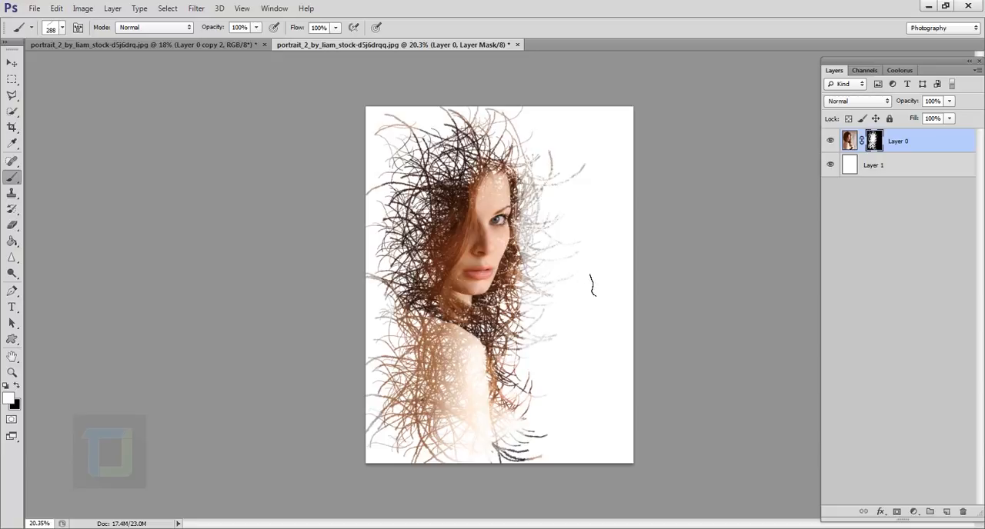
pyautogui.click(913, 510)
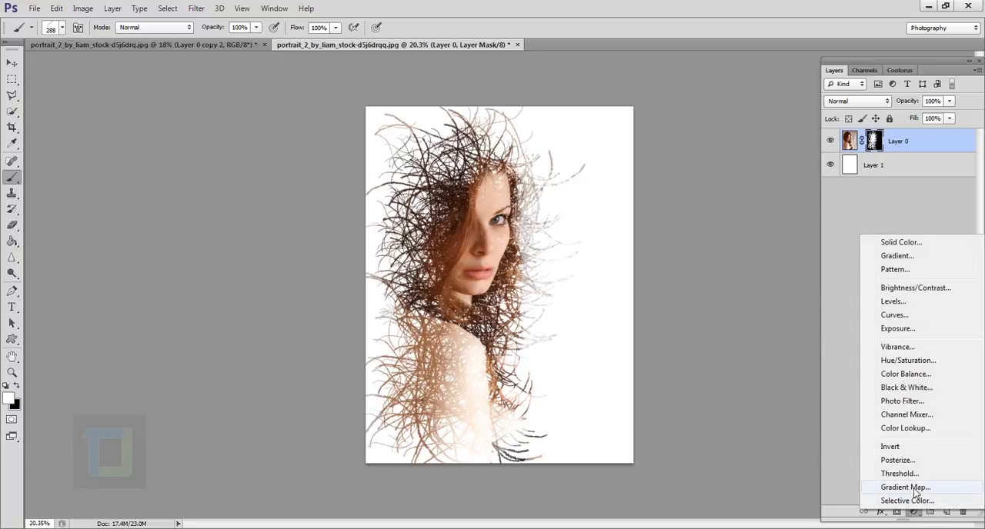
pyautogui.click(897, 245)
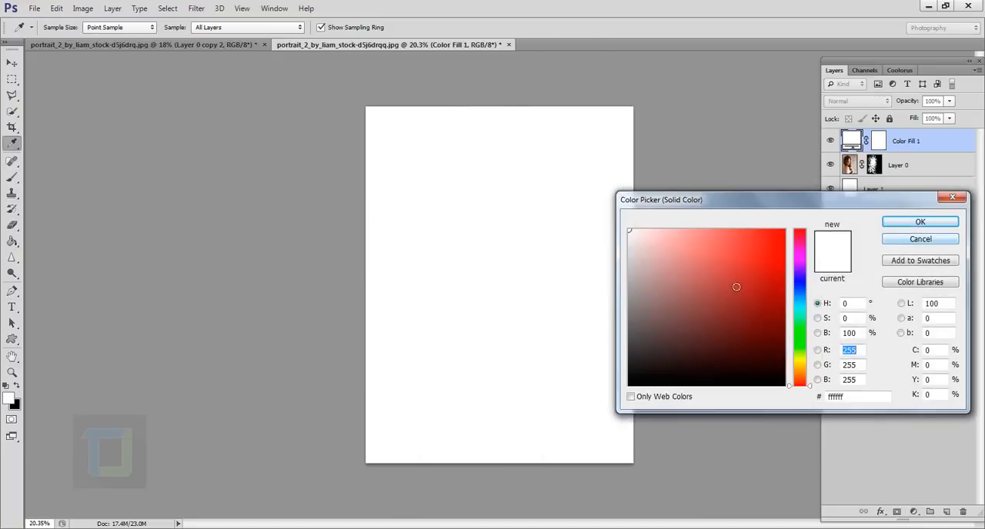
pyautogui.moveTo(801, 368); pyautogui.dragTo(797, 293)
pyautogui.click(782, 355)
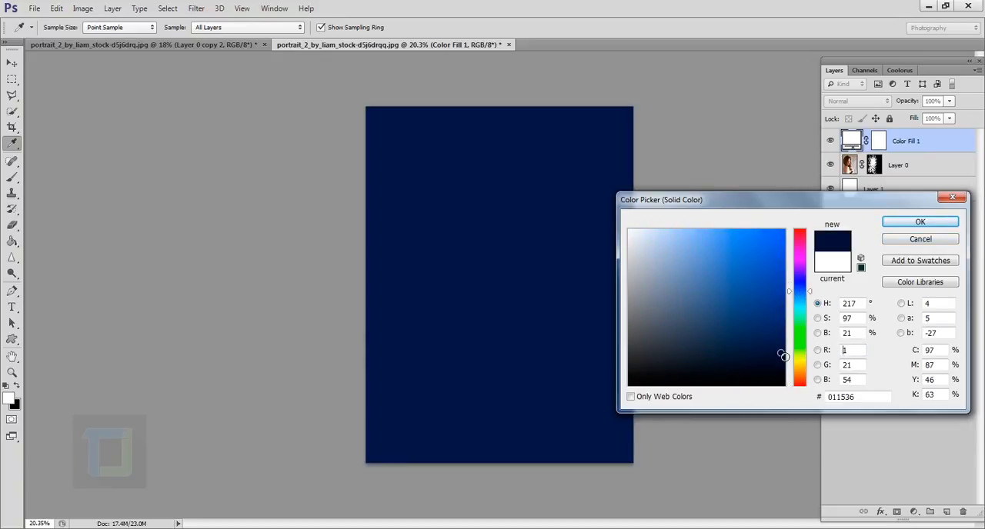
pyautogui.moveTo(781, 355); pyautogui.dragTo(791, 370)
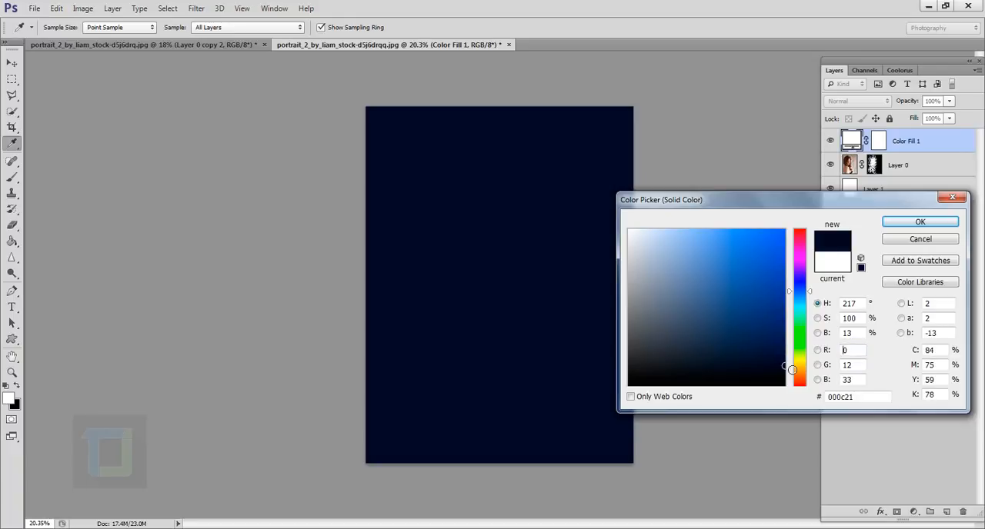
pyautogui.moveTo(810, 293); pyautogui.dragTo(802, 289)
pyautogui.click(927, 221)
pyautogui.press('b')
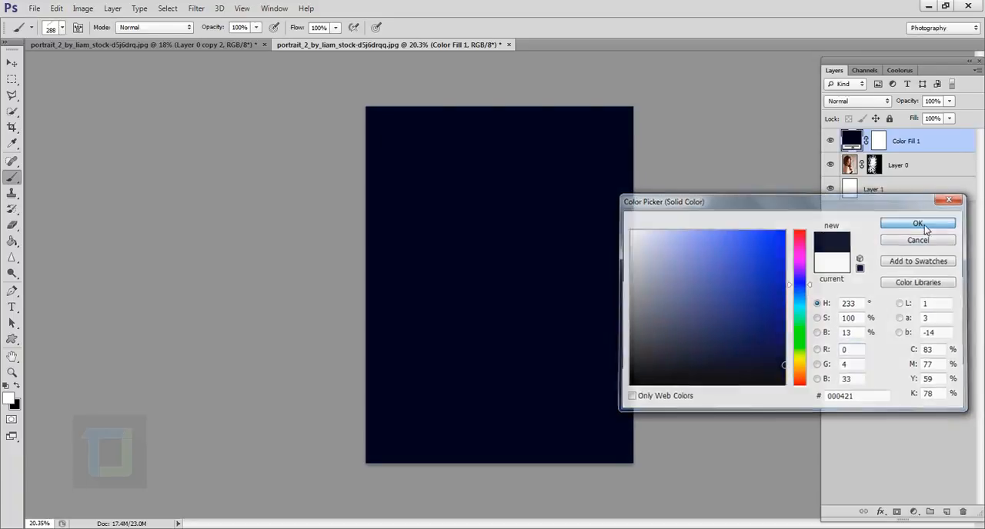
# Set the navy fill layer's blend mode to Exclusion and its opacity to 57%, comparing the image with and without it
pyautogui.click(846, 103)
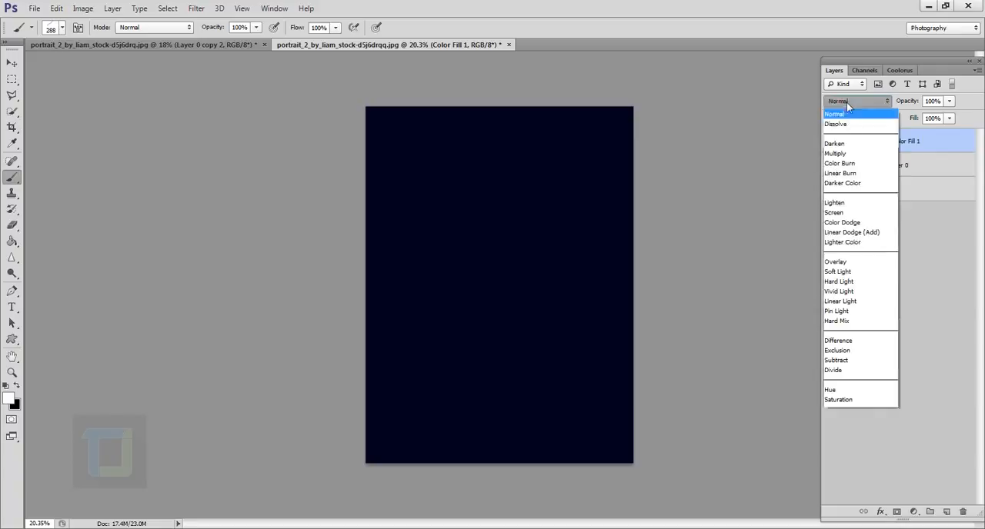
pyautogui.click(846, 351)
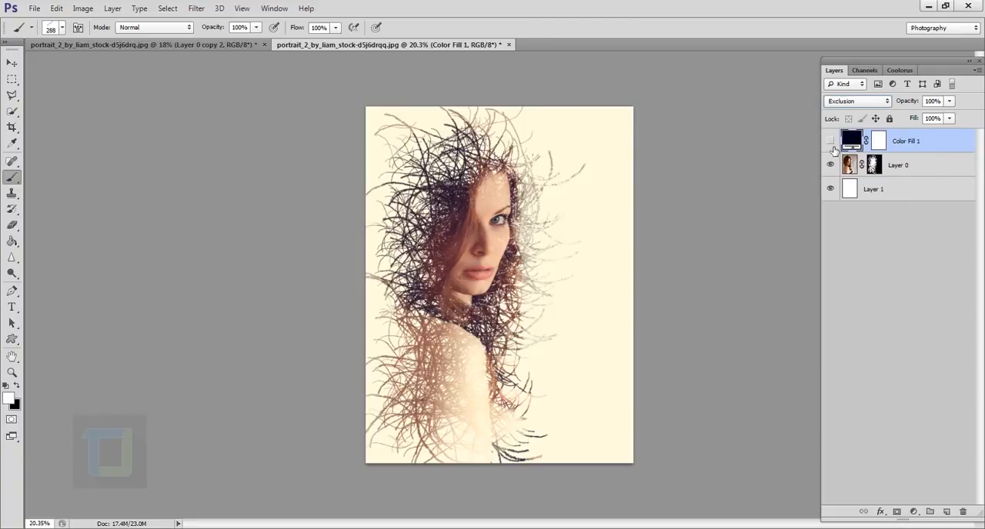
pyautogui.click(831, 143)
pyautogui.moveTo(918, 101); pyautogui.dragTo(885, 101)
pyautogui.click(831, 142)
pyautogui.click(831, 142)
# Add a new empty layer on top and choose a soft round brush with 0% hardness, enlarged to 1300 px
pyautogui.click(946, 513)
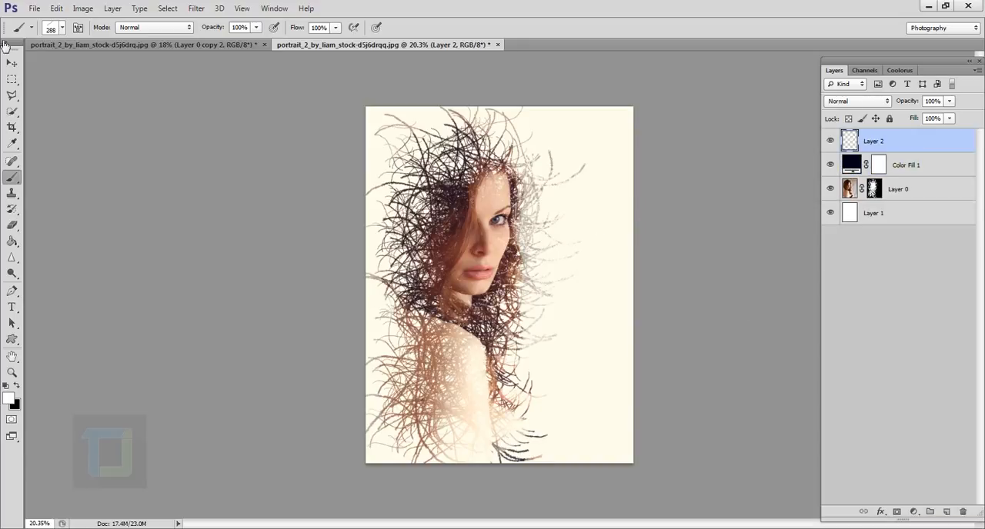
pyautogui.click(62, 29)
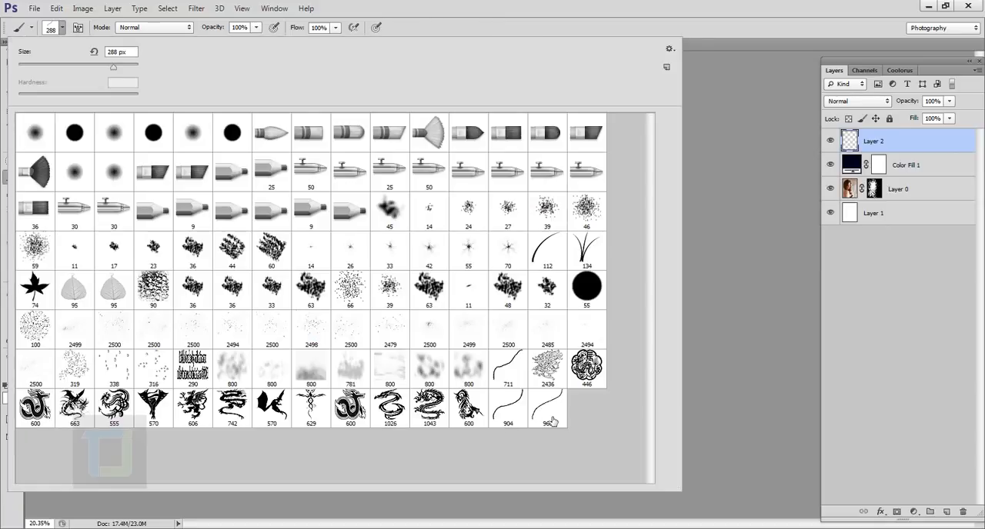
pyautogui.click(36, 135)
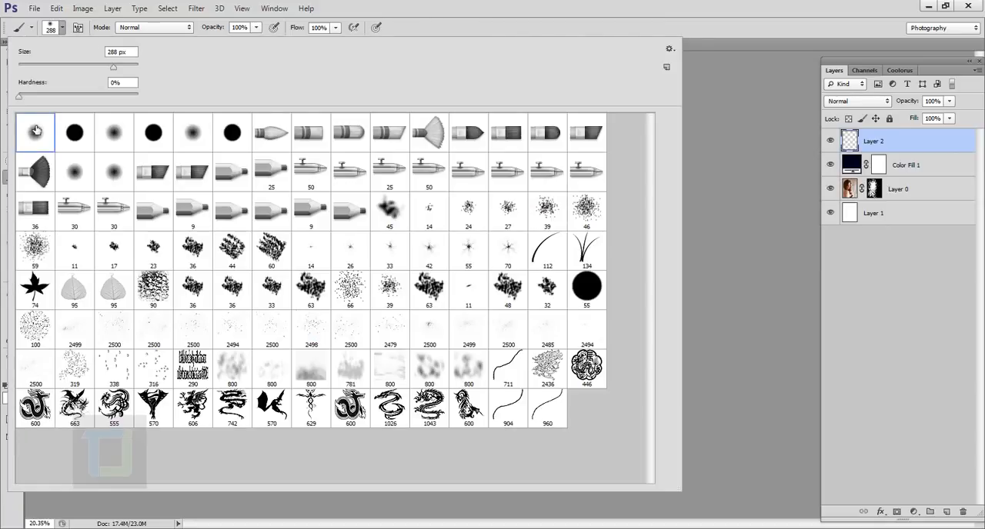
pyautogui.press('Return')
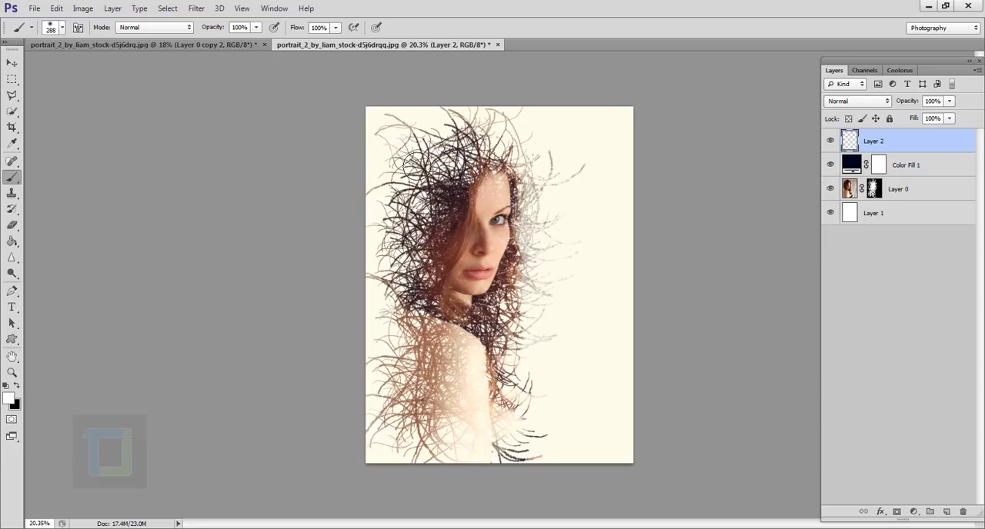
pyautogui.press(']')
pyautogui.press(']')
pyautogui.press(']')
pyautogui.press(']')
pyautogui.press(']')
pyautogui.press(']')
pyautogui.press(']')
pyautogui.press(']')
pyautogui.press(']')
pyautogui.press(']')
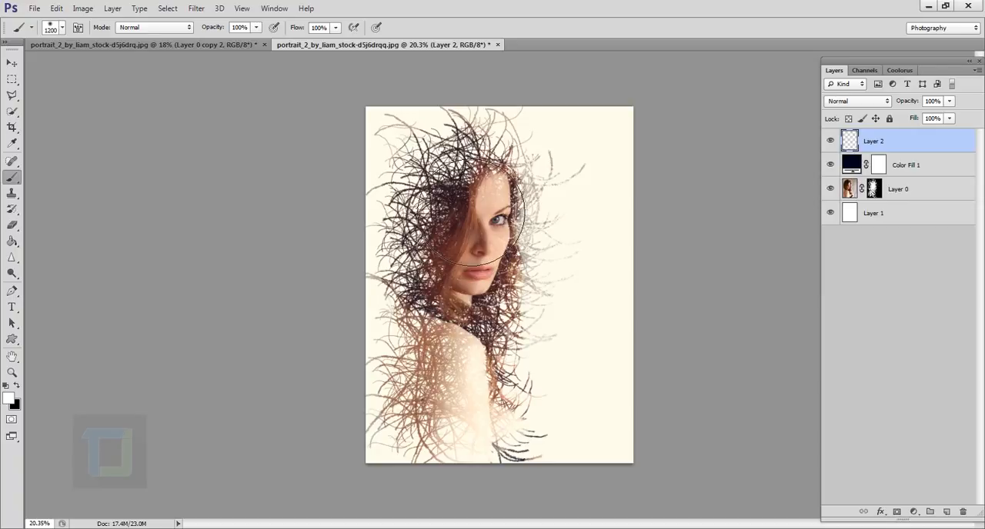
# Set the foreground colour to a dark orange-brown with hue 27° and paint one soft dab over the upper-left hair
pyautogui.click(9, 398)
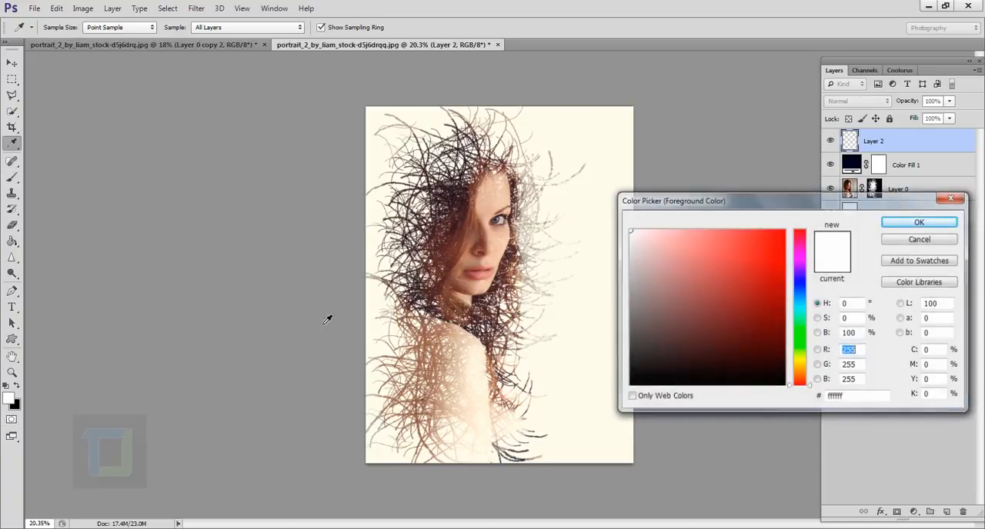
pyautogui.moveTo(798, 385)
pyautogui.mouseDown()
pyautogui.moveTo(804, 368)
pyautogui.moveTo(803, 376)
pyautogui.mouseUp()
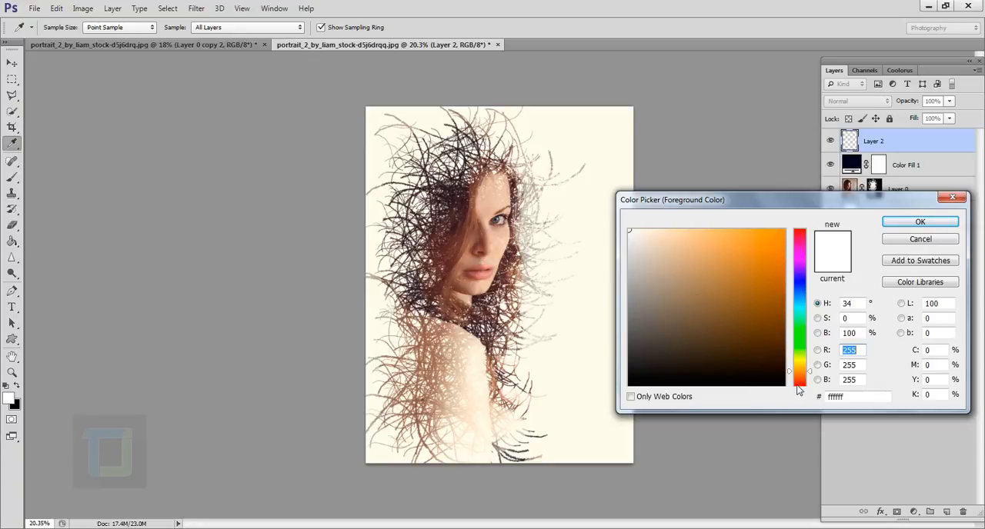
pyautogui.moveTo(798, 388); pyautogui.dragTo(800, 379)
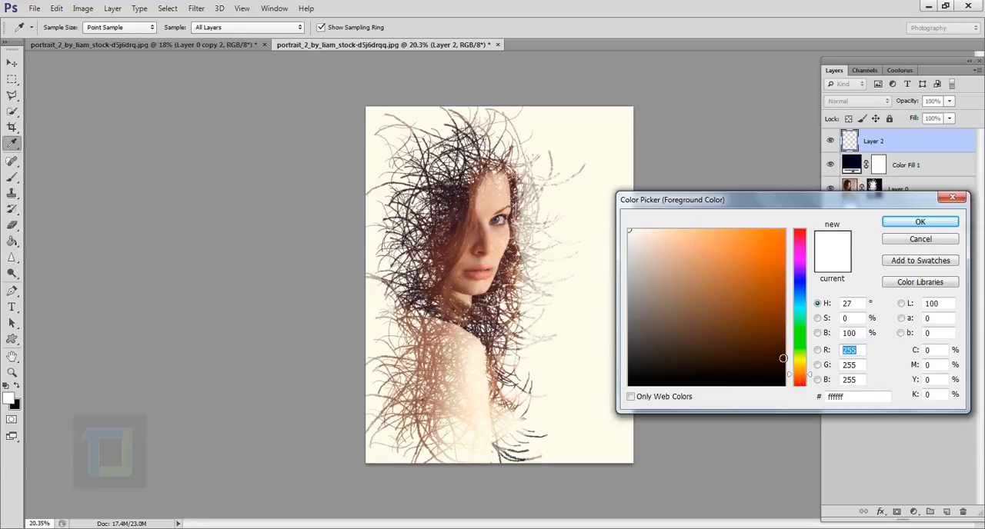
pyautogui.click(779, 327)
pyautogui.click(921, 222)
pyautogui.press('b')
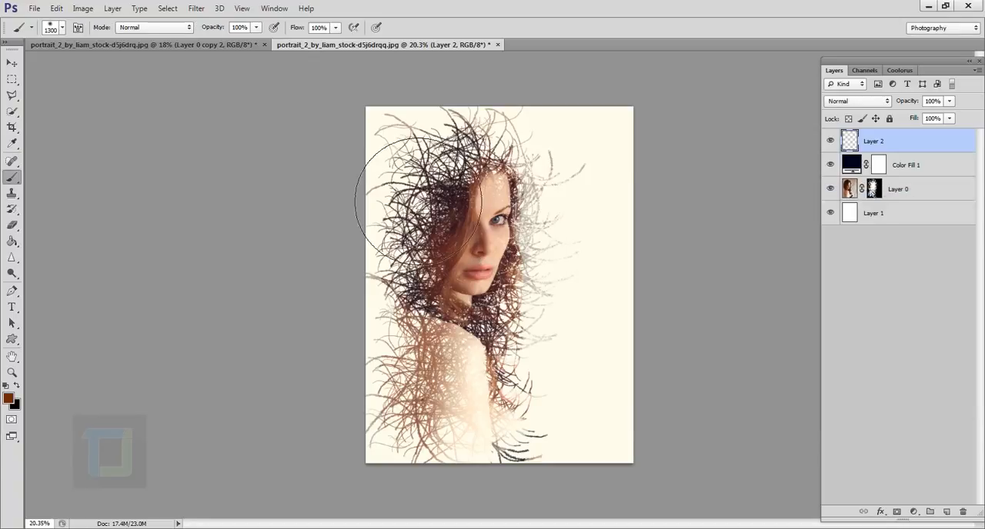
pyautogui.click(408, 150)
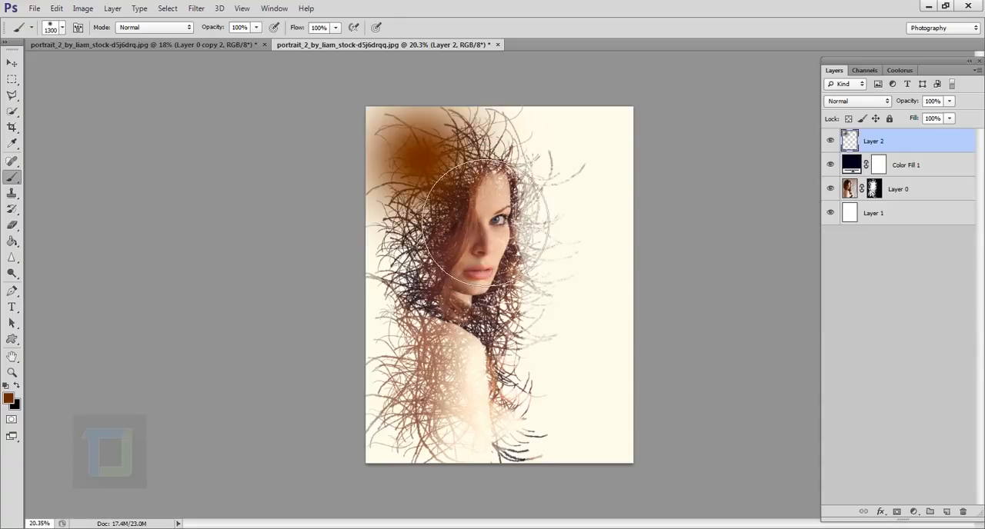
# Set the brown dab layer's blend mode to Screen and move the glow slightly down onto the hair
pyautogui.click(857, 101)
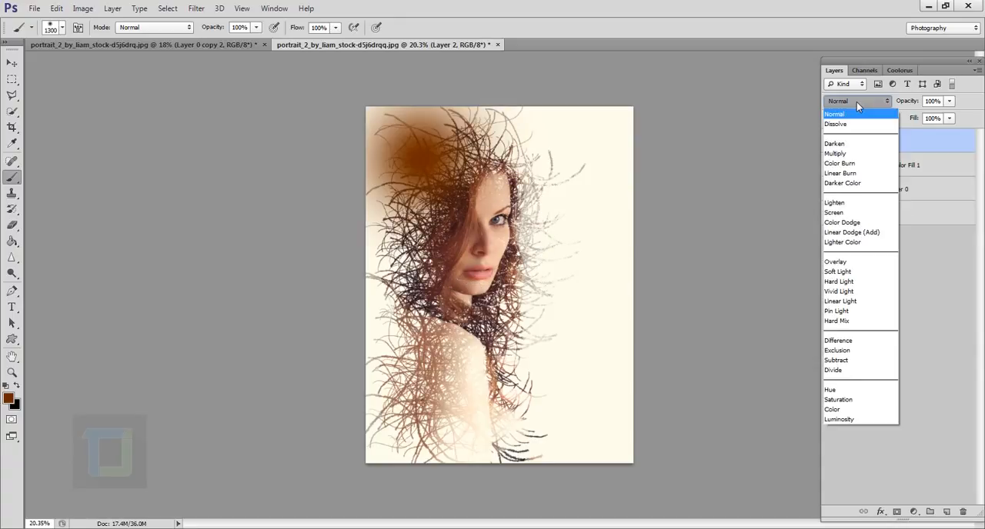
pyautogui.click(842, 212)
pyautogui.click(12, 63)
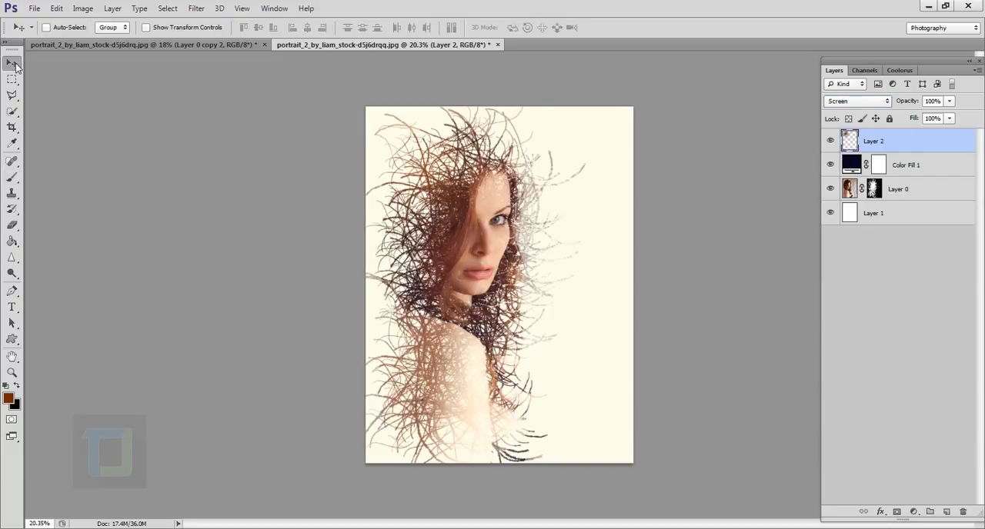
pyautogui.moveTo(423, 163); pyautogui.dragTo(429, 179)
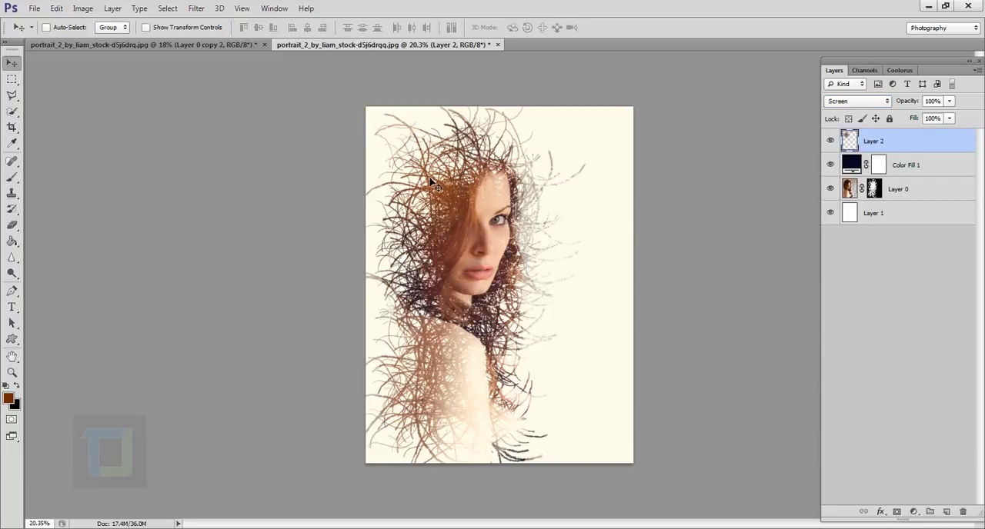
# Scale the glow layer proportionally to about 170% and move it up over the head
pyautogui.hotkey('ctrl', 't')
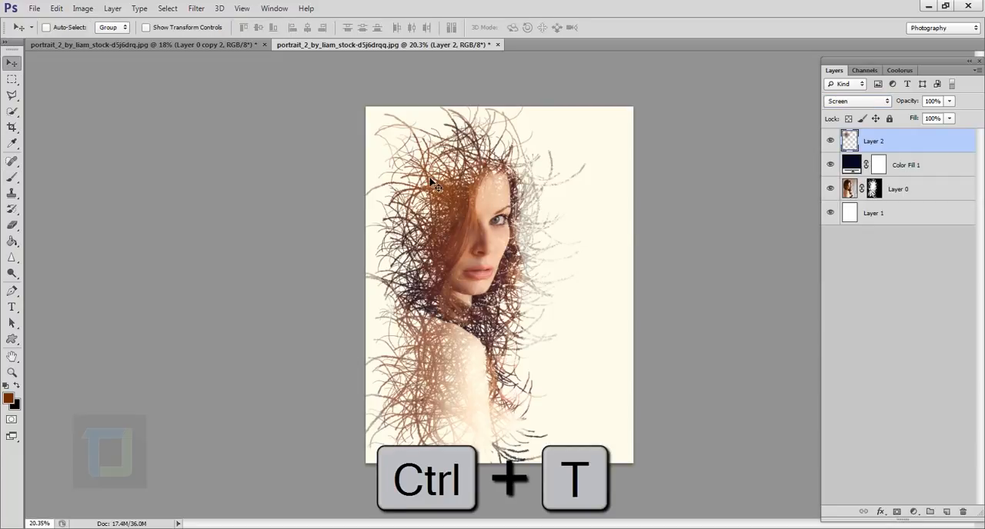
pyautogui.press('shift')
pyautogui.moveTo(567, 315); pyautogui.dragTo(706, 439)
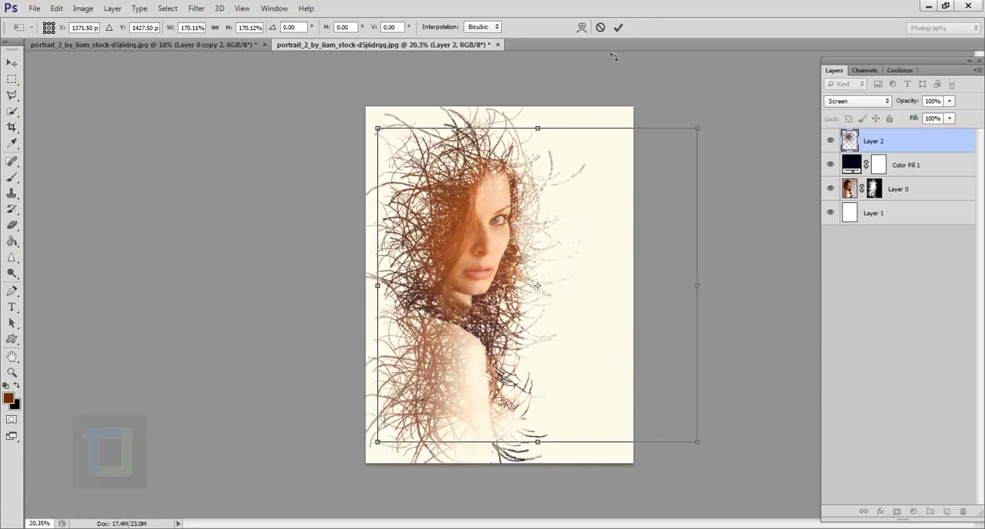
pyautogui.click(617, 32)
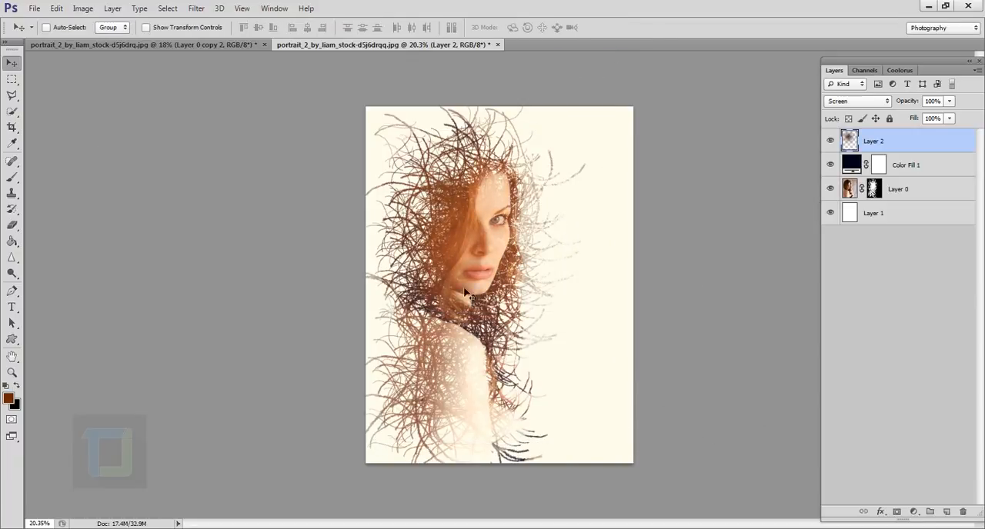
pyautogui.moveTo(468, 295); pyautogui.dragTo(463, 208)
# Compare the portrait with and without the orange glow layer and examine the overall image at different magnifications
pyautogui.click(831, 142)
pyautogui.click(830, 141)
pyautogui.scroll(-1, 666, 223)
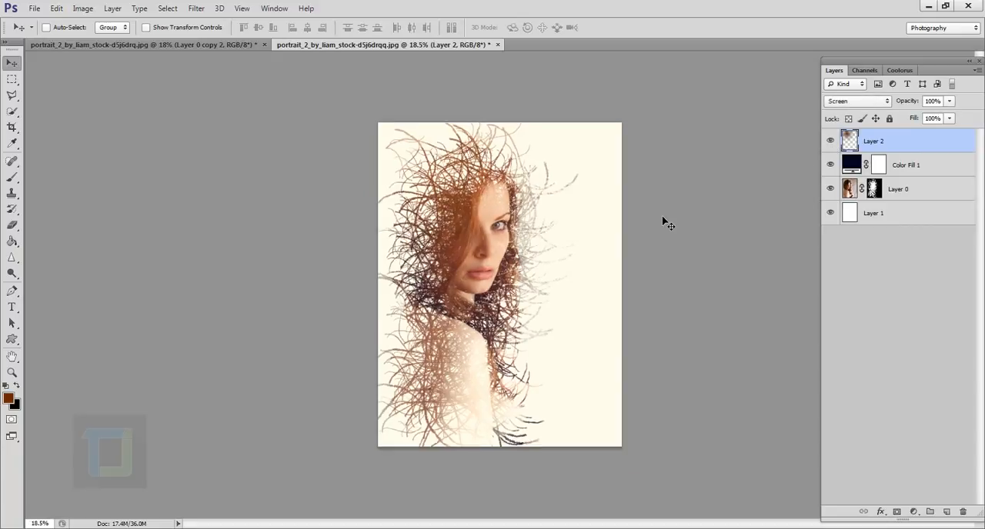
pyautogui.scroll(-1, 664, 221)
pyautogui.scroll(3, 607, 238)
pyautogui.scroll(-4, 604, 239)
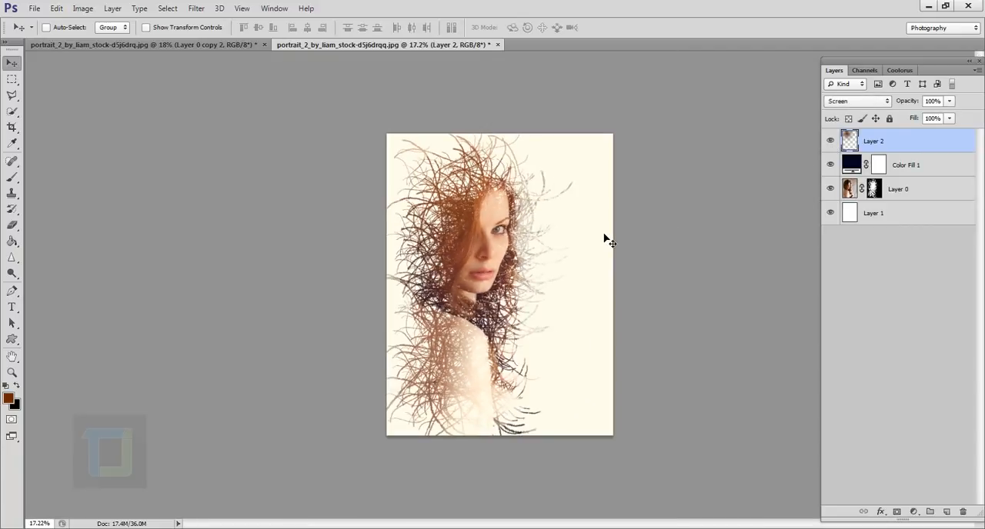
pyautogui.scroll(1, 606, 238)
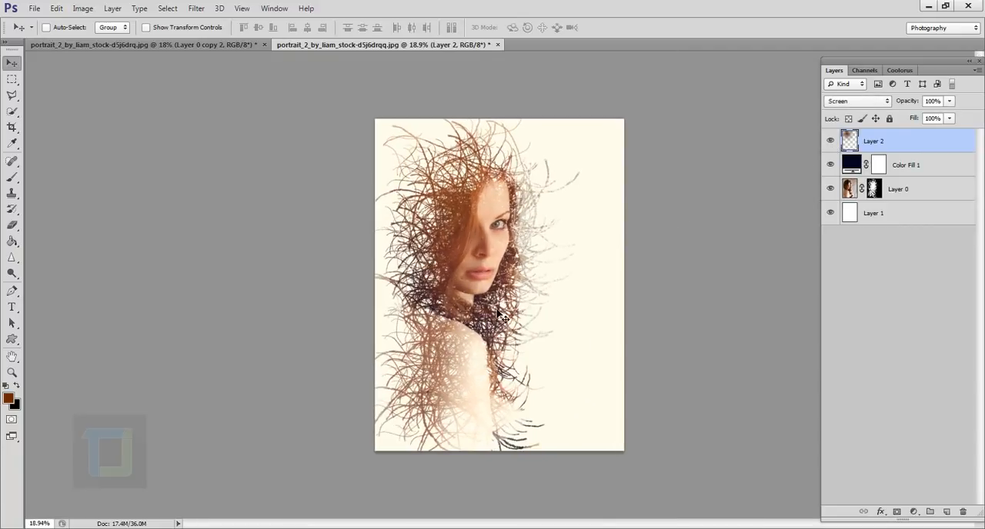
# Activate the Brush tool and choose the 904 px curved-stroke brush tip
pyautogui.scroll(1, 502, 317)
pyautogui.press('b')
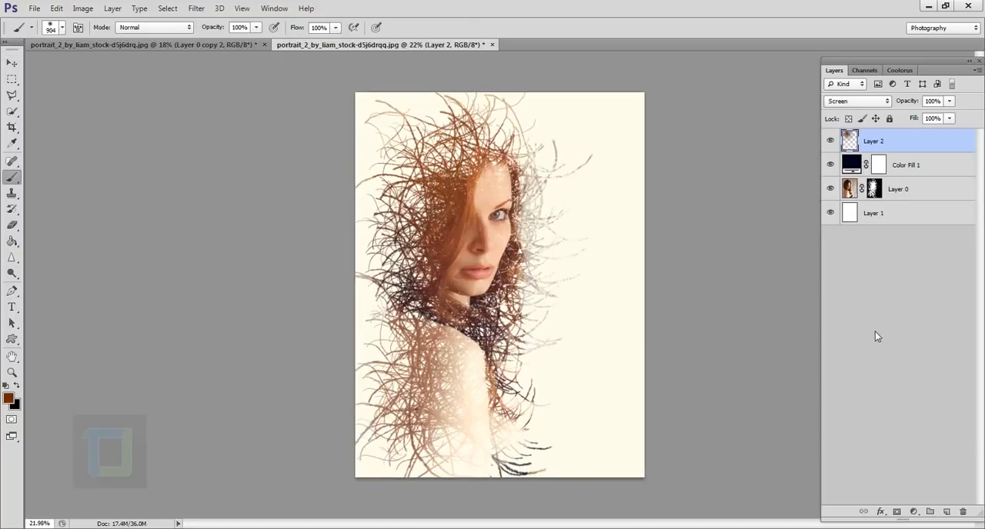
pyautogui.click(62, 28)
pyautogui.click(506, 420)
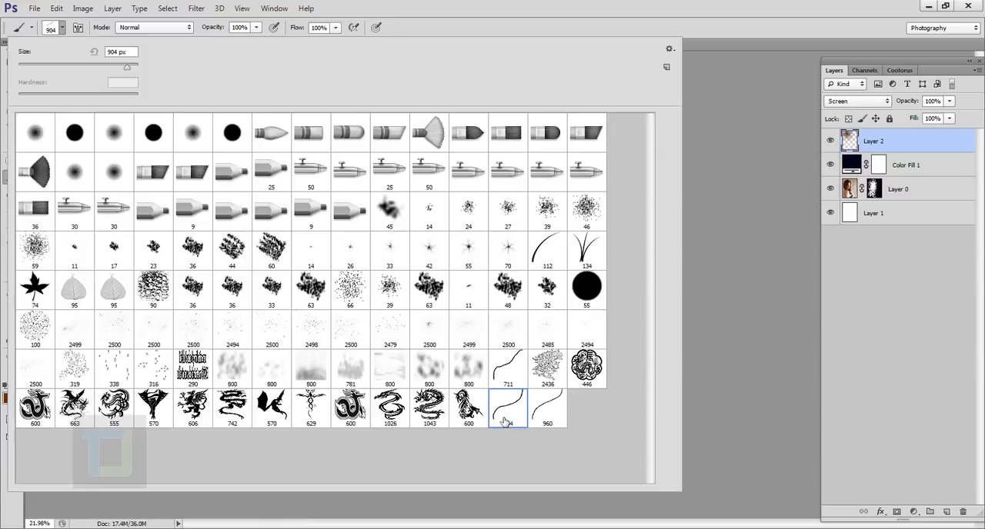
pyautogui.click(479, 6)
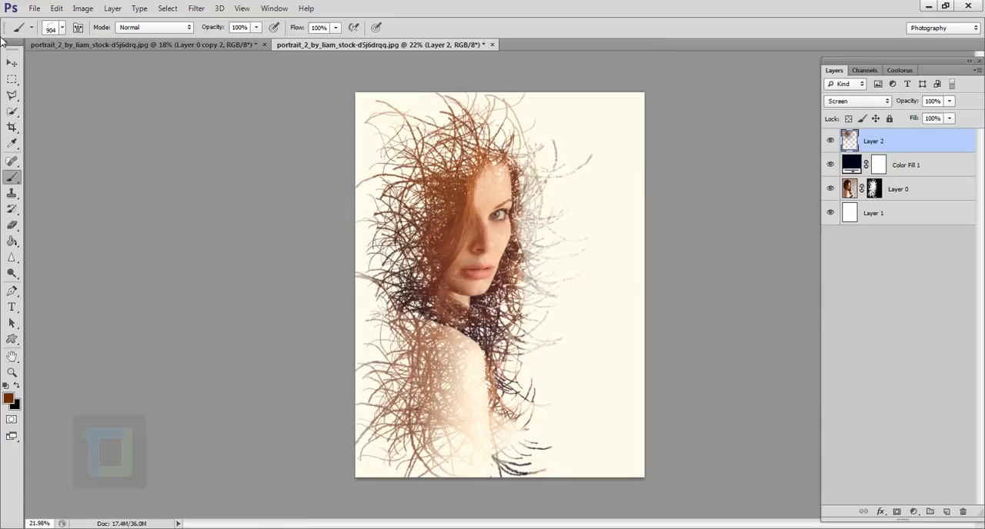
# Enable Texture, Scattering, Shape Dynamics, Dual Brush and Color Dynamics for the 904 px curved-stroke brush
pyautogui.click(78, 28)
pyautogui.click(381, 140)
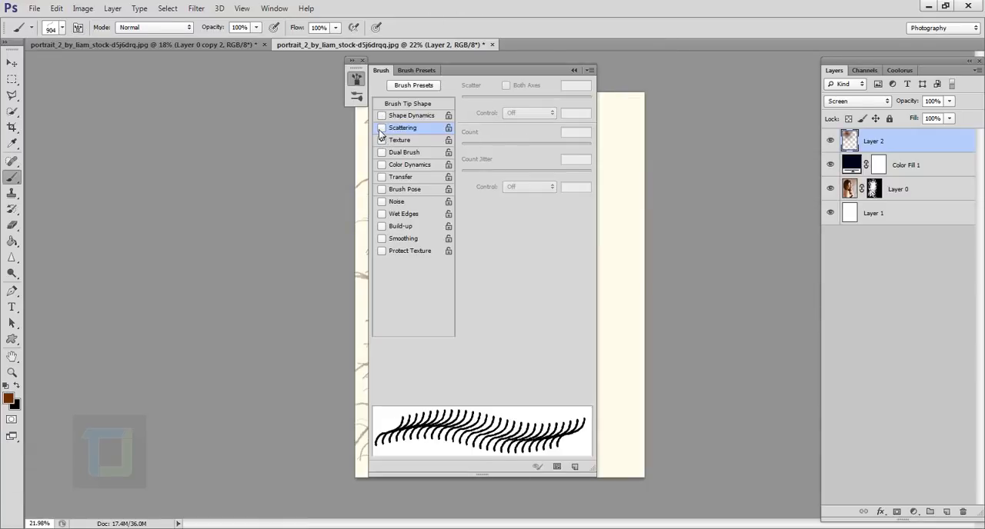
pyautogui.click(381, 128)
pyautogui.click(381, 116)
pyautogui.click(410, 117)
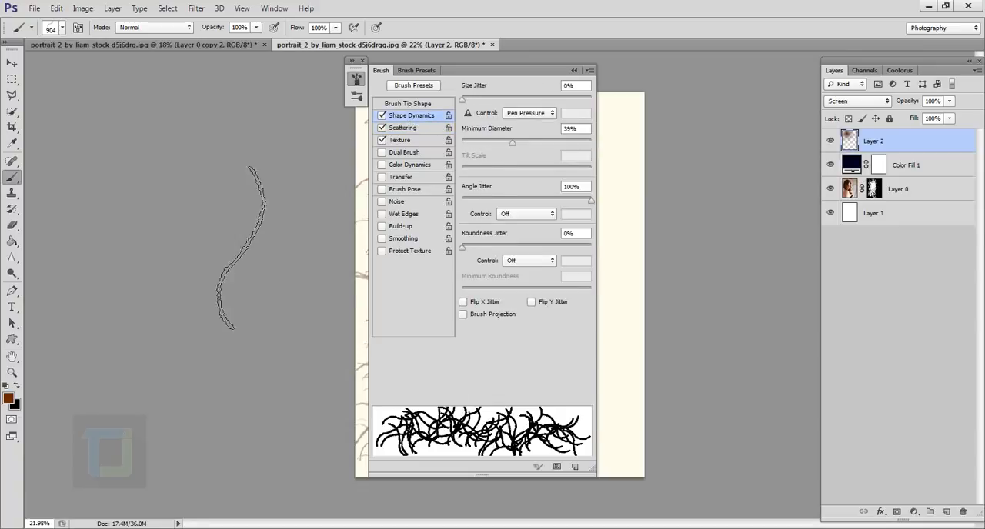
pyautogui.click(62, 30)
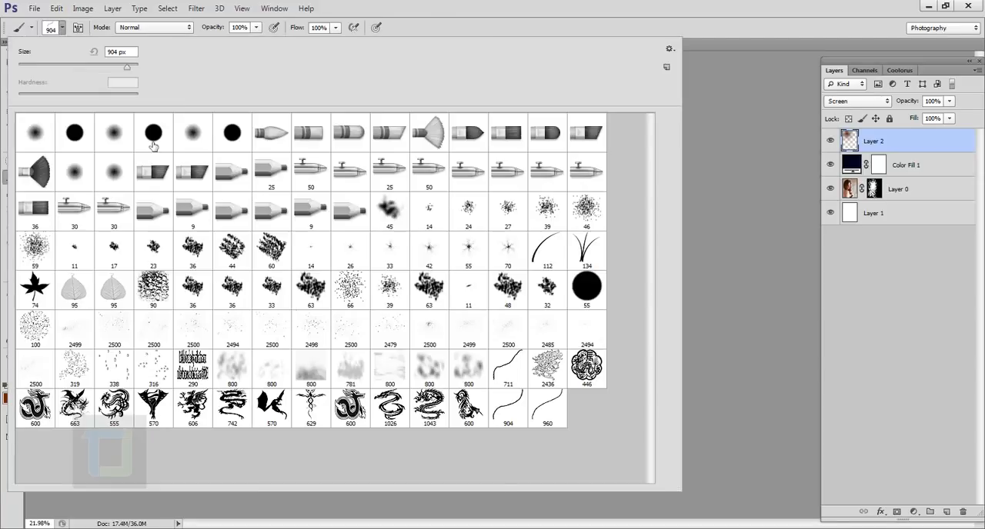
pyautogui.click(609, 4)
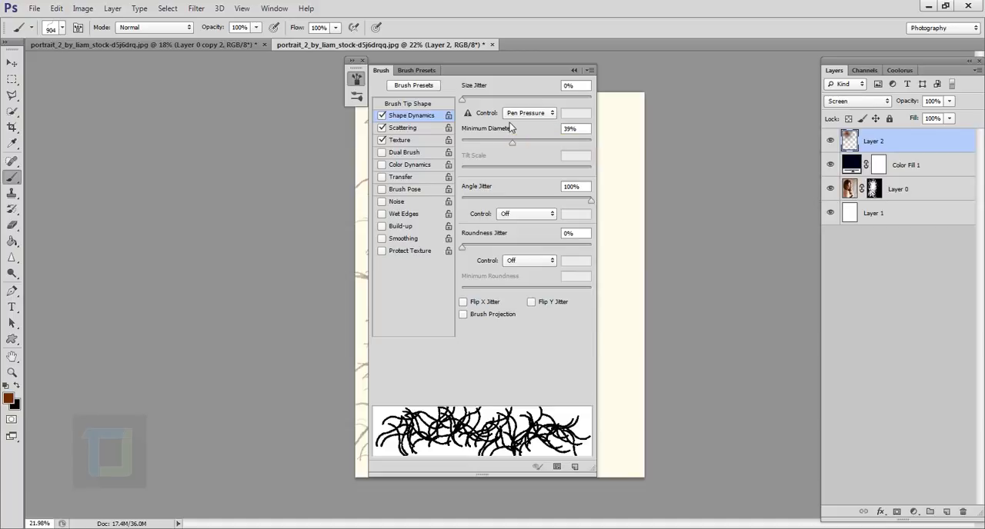
pyautogui.click(382, 152)
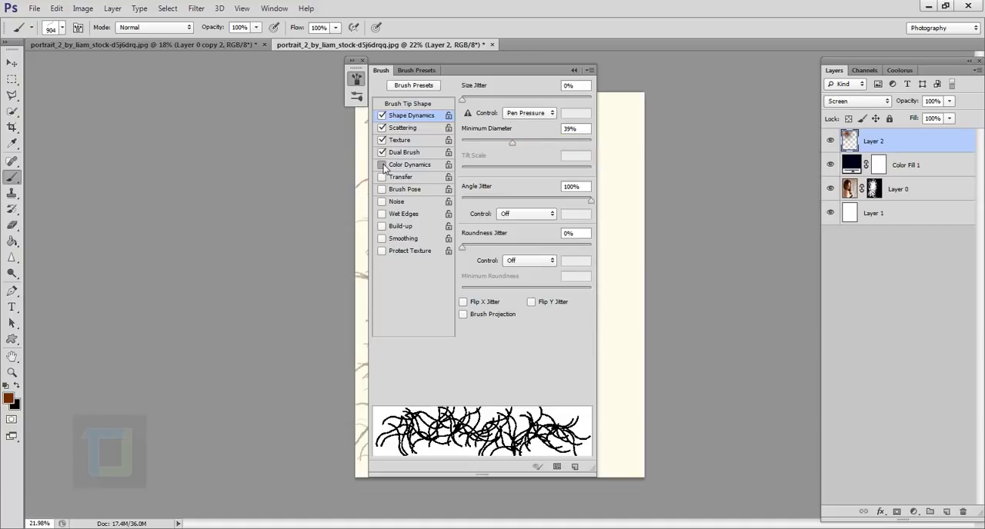
pyautogui.click(399, 166)
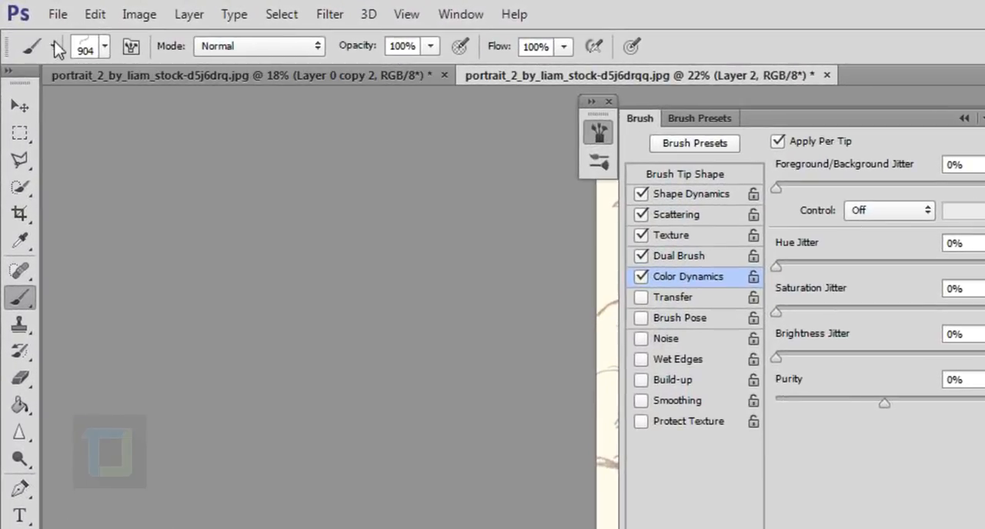
# Save the configured brush as a new tool preset named "my special brush preset" with its colour included
pyautogui.click(31, 27)
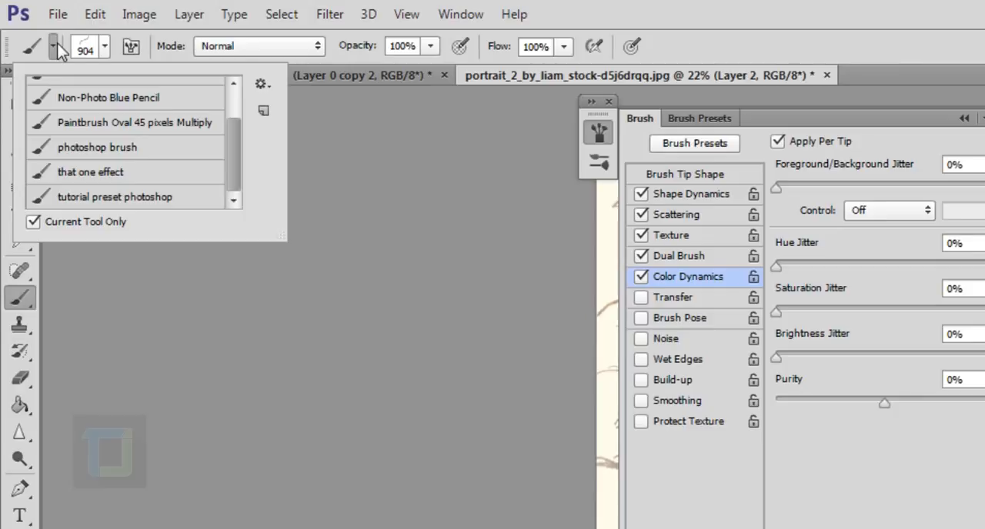
pyautogui.click(264, 112)
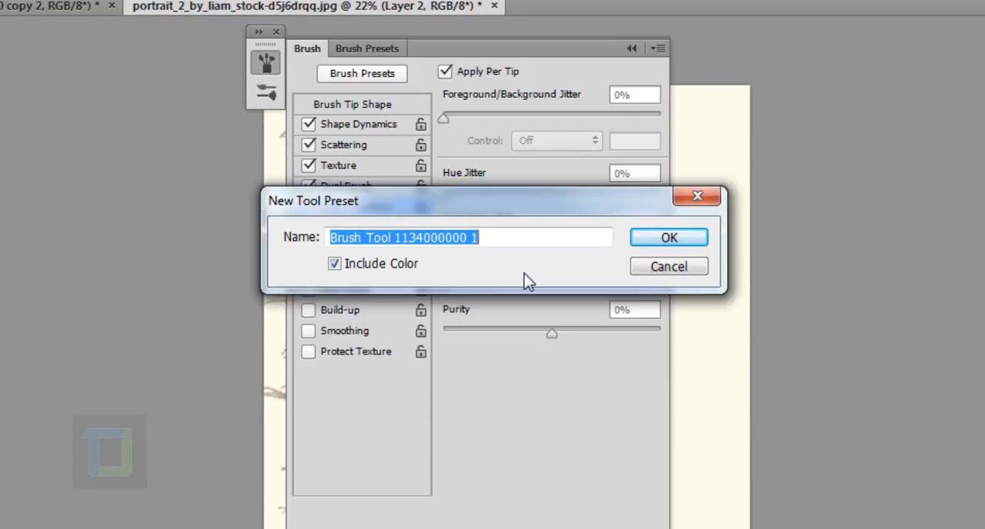
pyautogui.write('my spe')
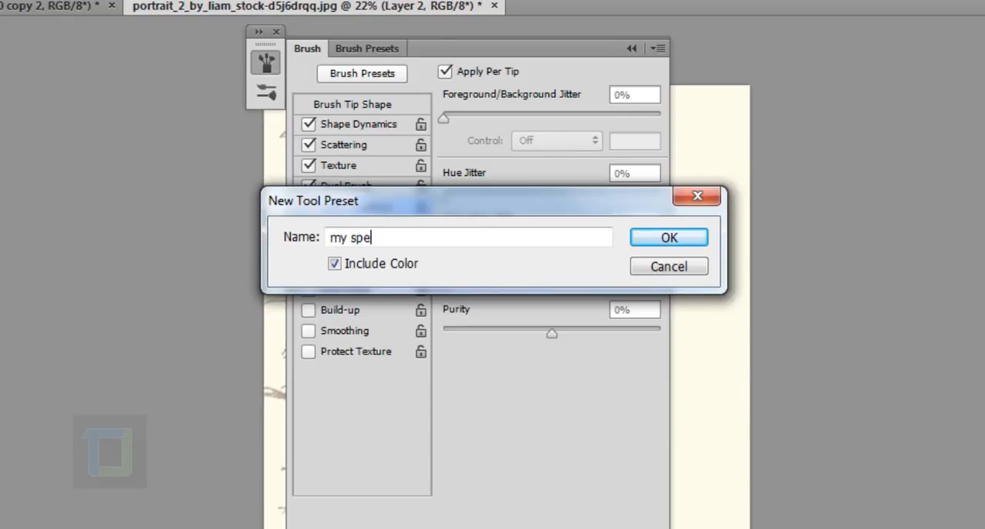
pyautogui.write('cial brush p')
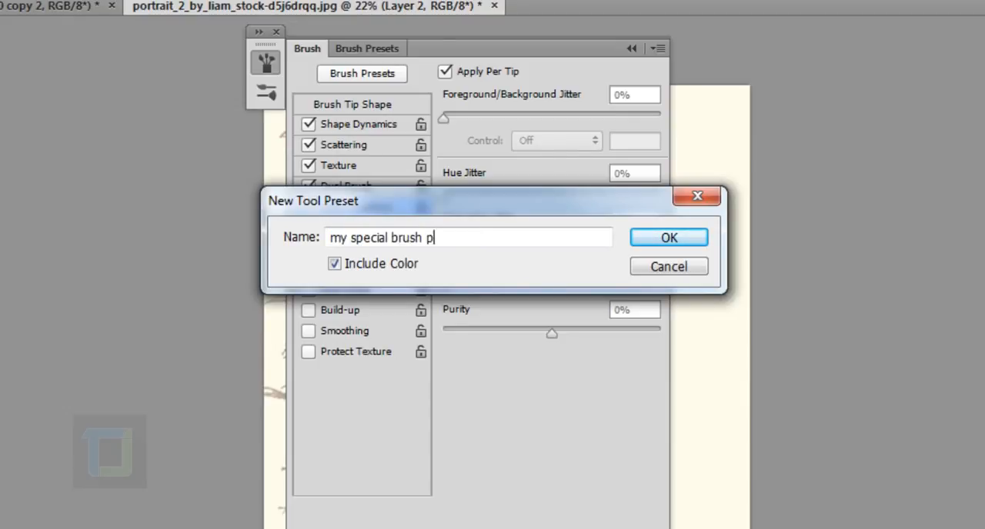
pyautogui.write('reset')
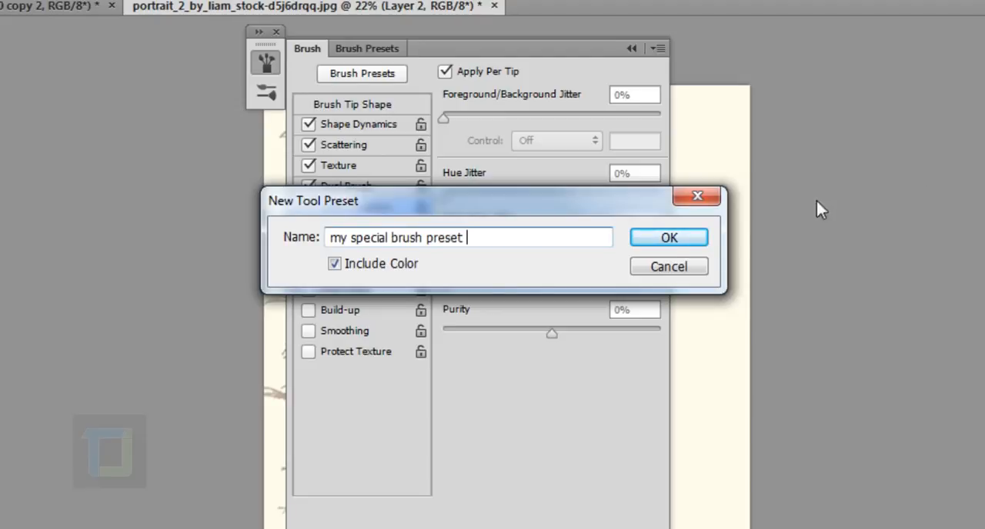
pyautogui.click(669, 237)
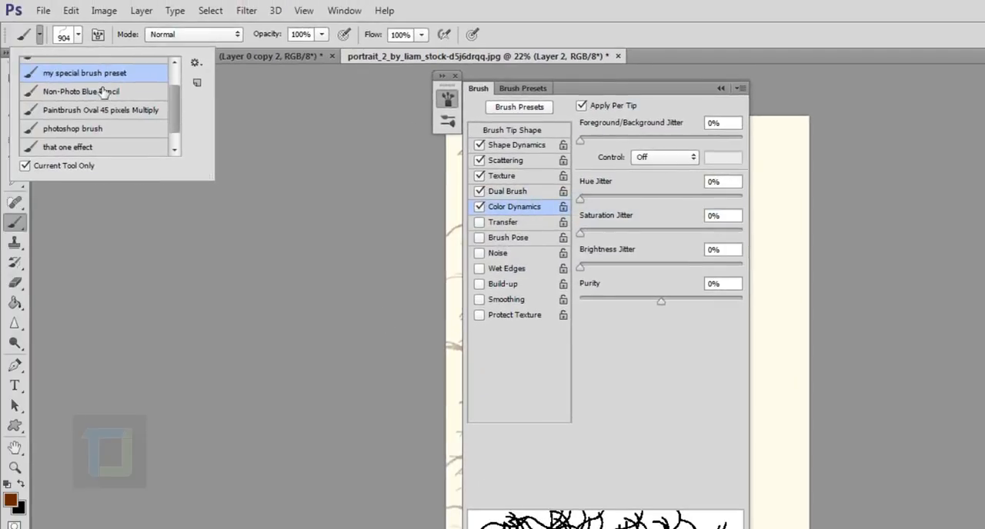
pyautogui.scroll(2, 176, 104)
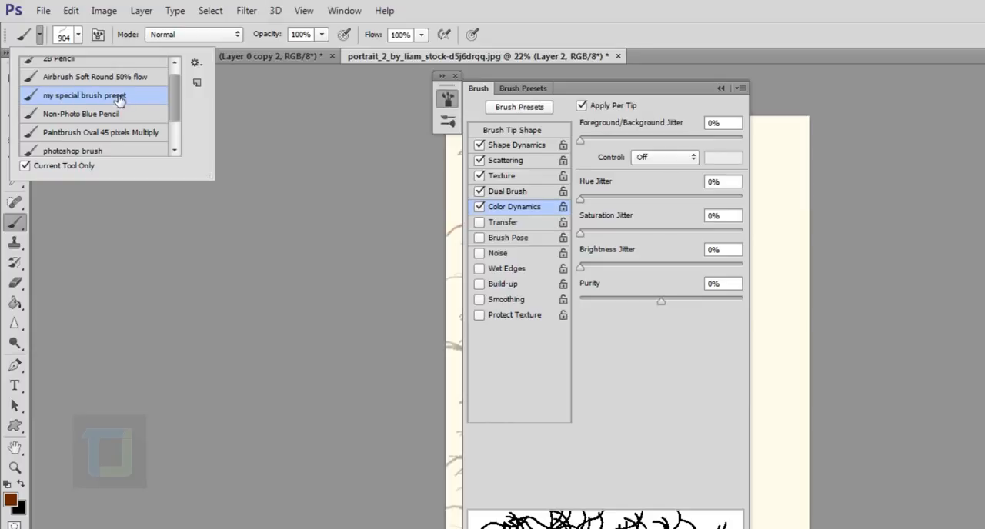
# Switch the brush tip to the 300 px soft round, the 300 px hard round, and back to the 904 px curved stroke
pyautogui.click(78, 35)
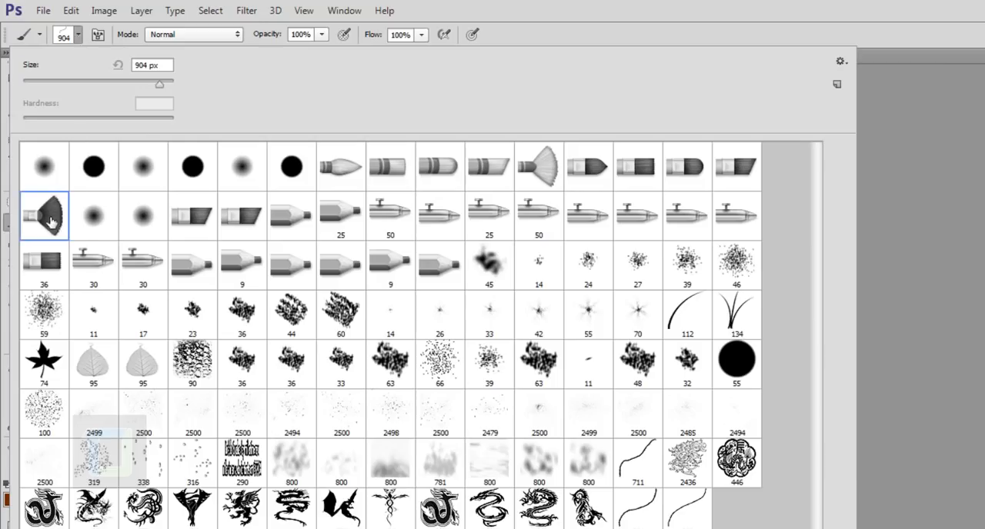
pyautogui.click(151, 218)
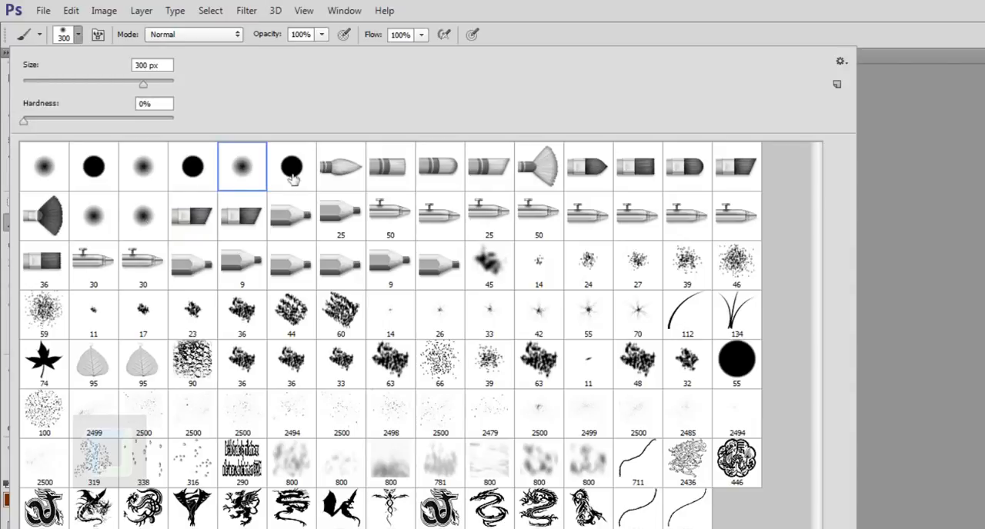
pyautogui.click(293, 176)
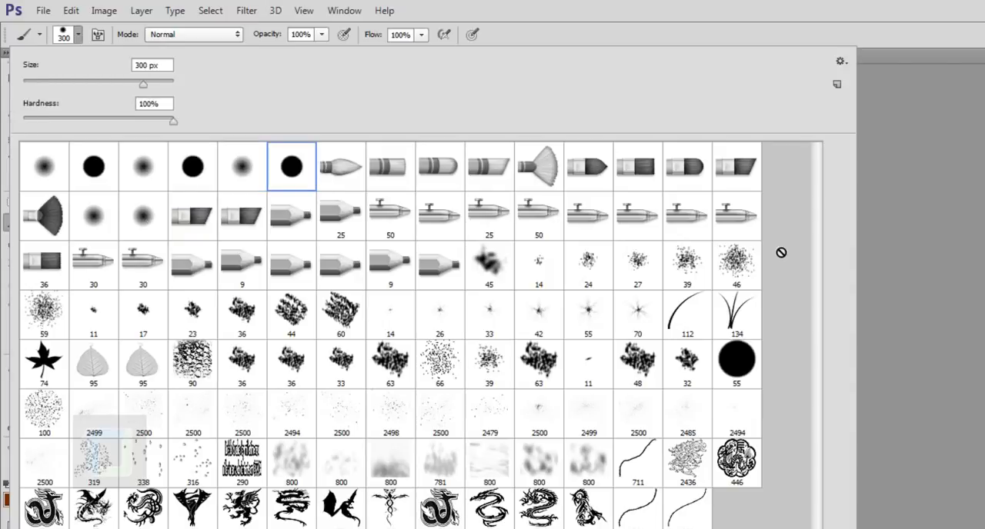
pyautogui.click(642, 523)
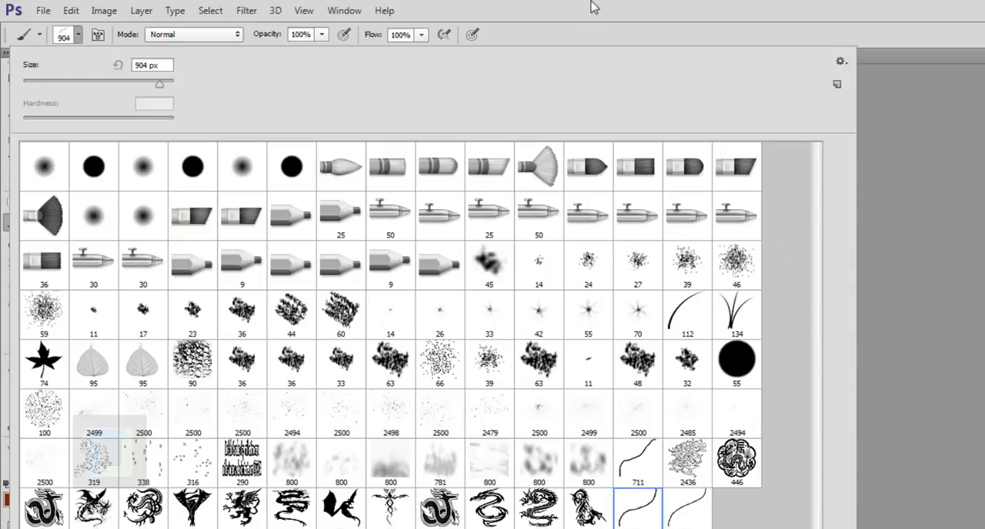
pyautogui.click(600, 7)
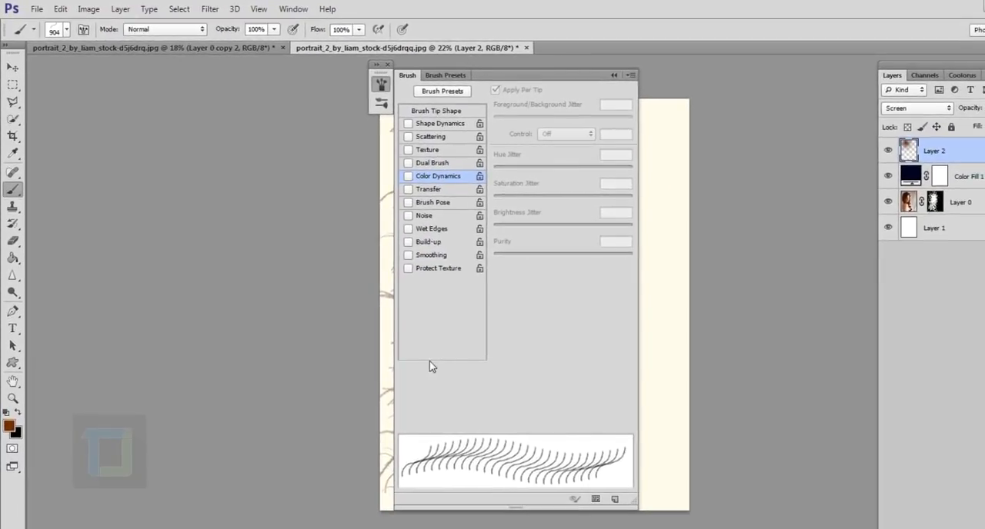
# Load the "my special brush preset" tool preset and collapse the brush settings
pyautogui.click(33, 30)
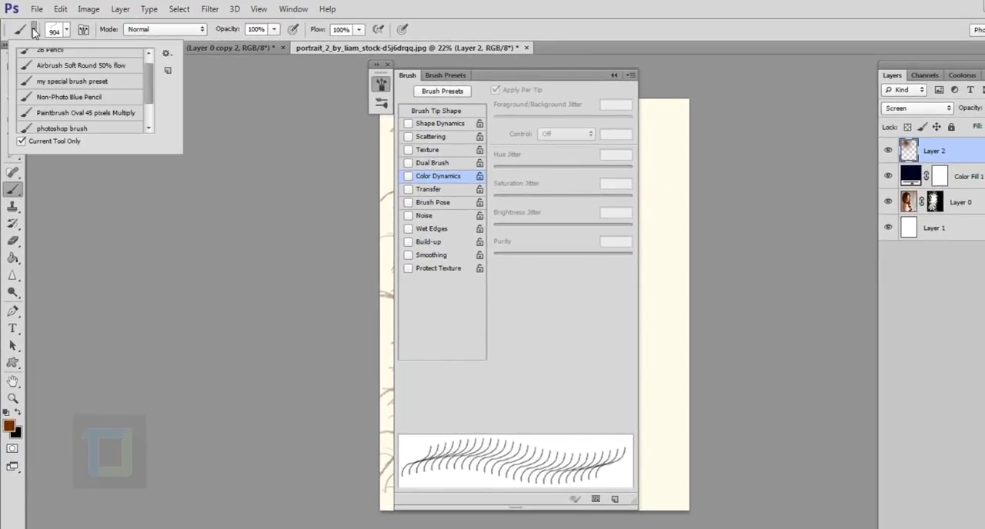
pyautogui.click(77, 81)
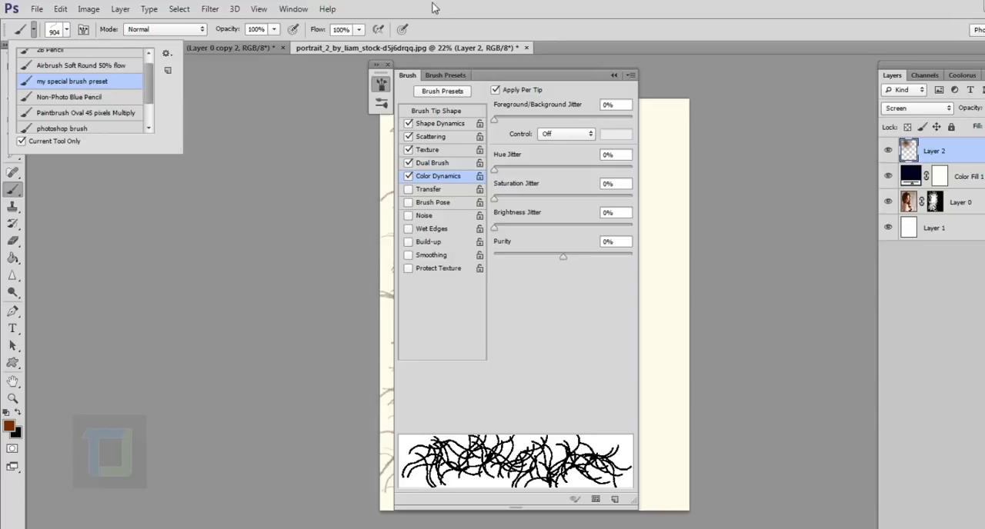
pyautogui.click(613, 76)
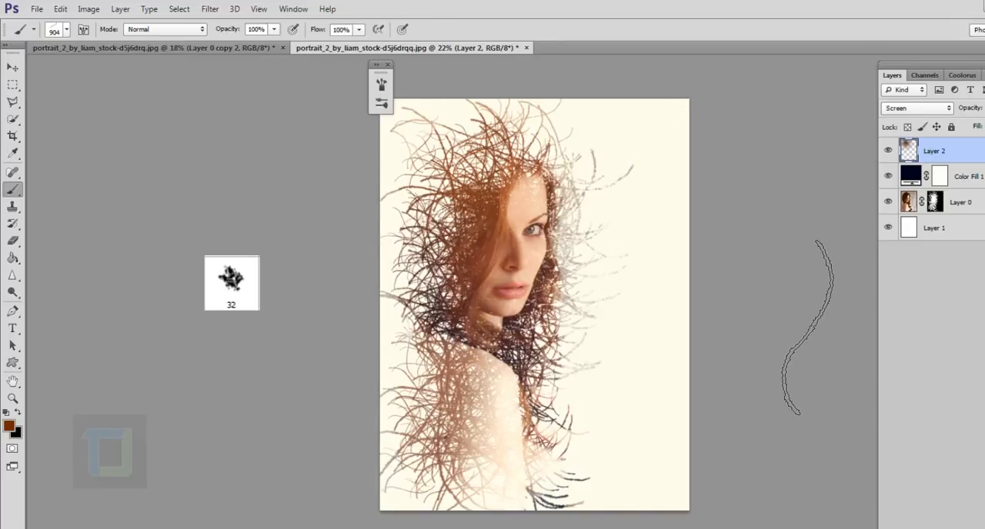